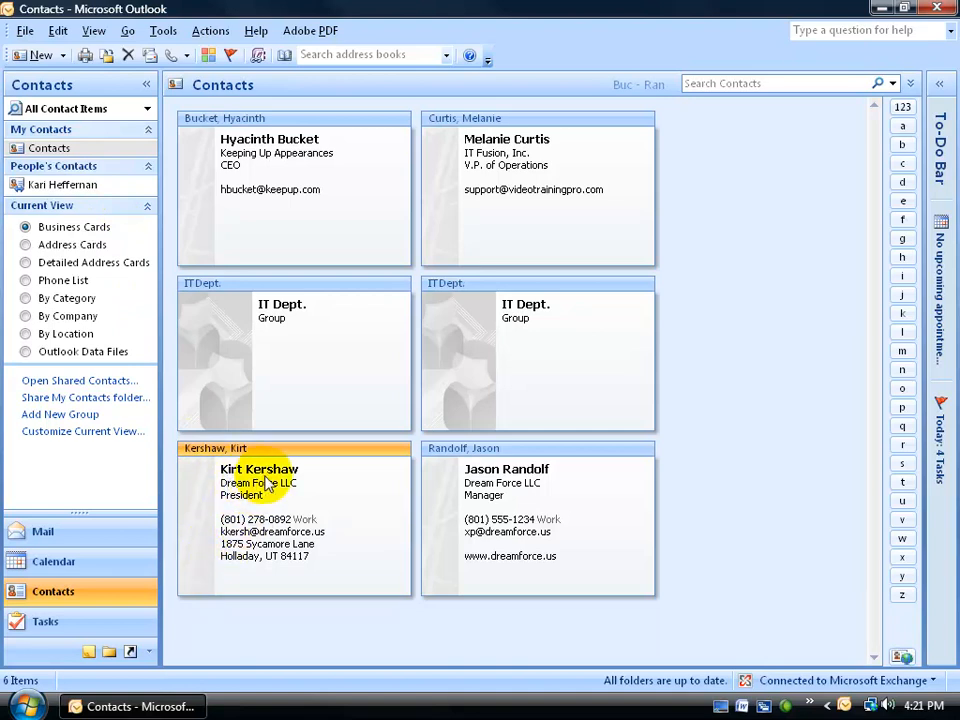
# Open the contact record of the Dream Force LLC president and bring up its business card for editing.
pyautogui.doubleClick(263, 500)
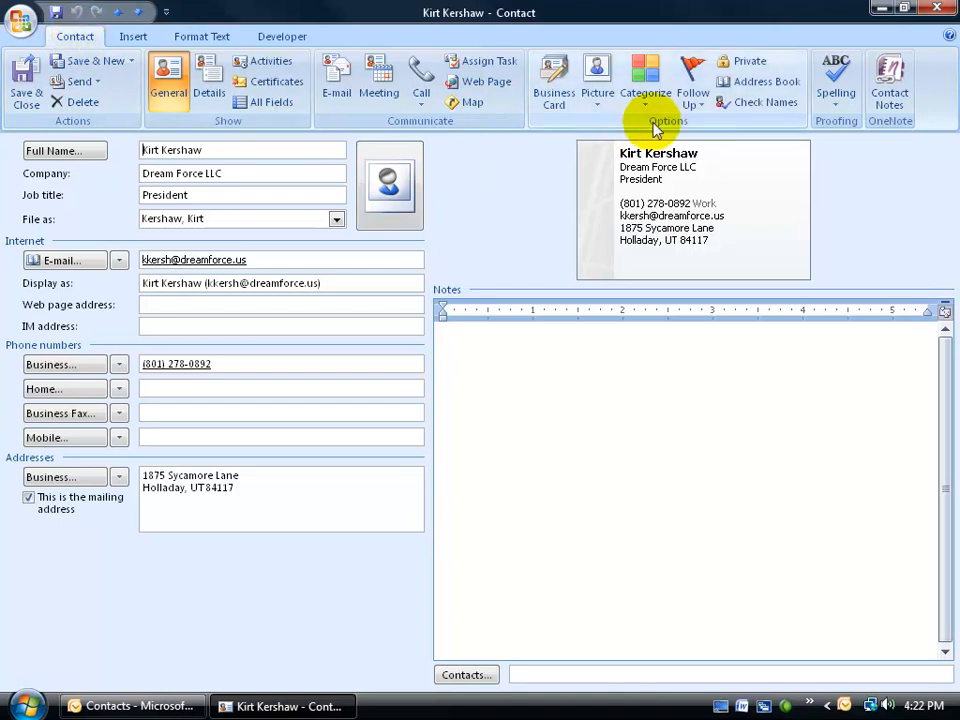
pyautogui.click(553, 104)
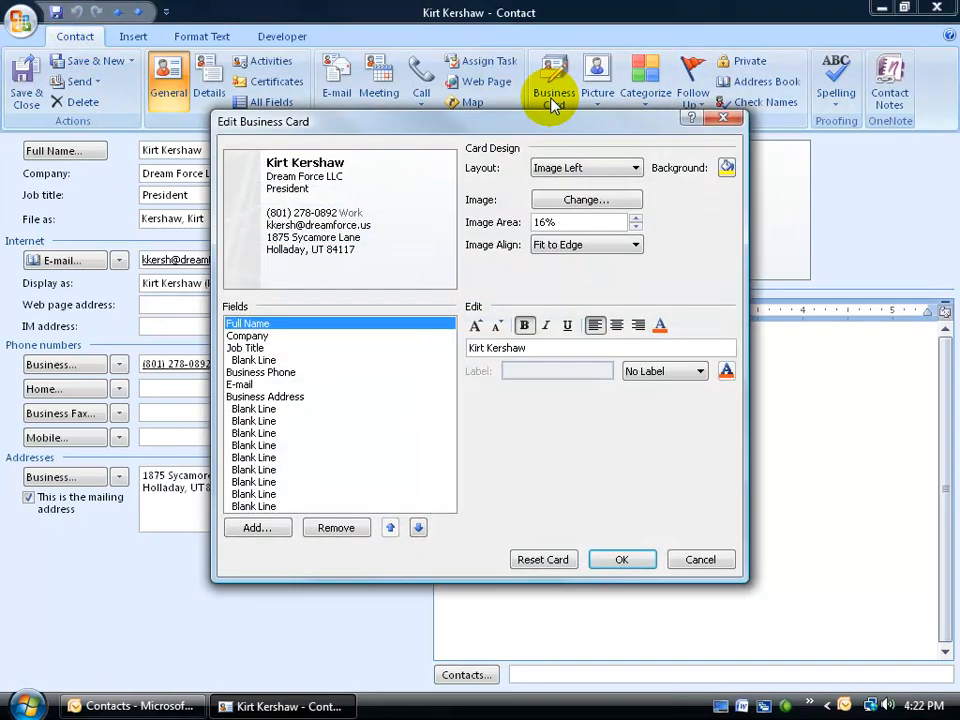
pyautogui.click(726, 122)
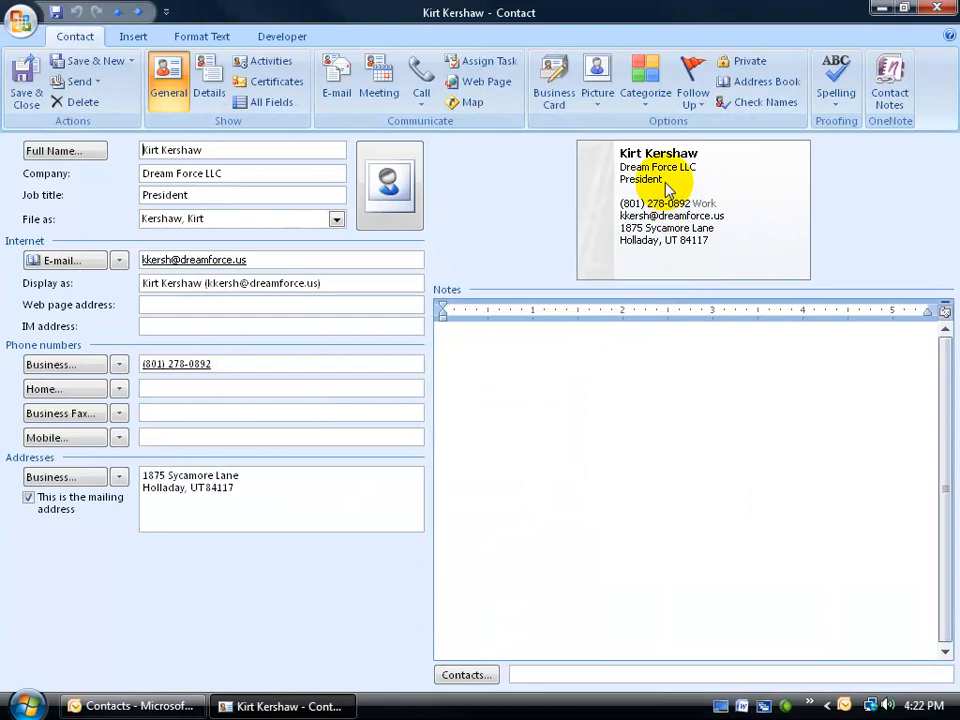
pyautogui.rightClick(668, 189)
pyautogui.click(696, 195)
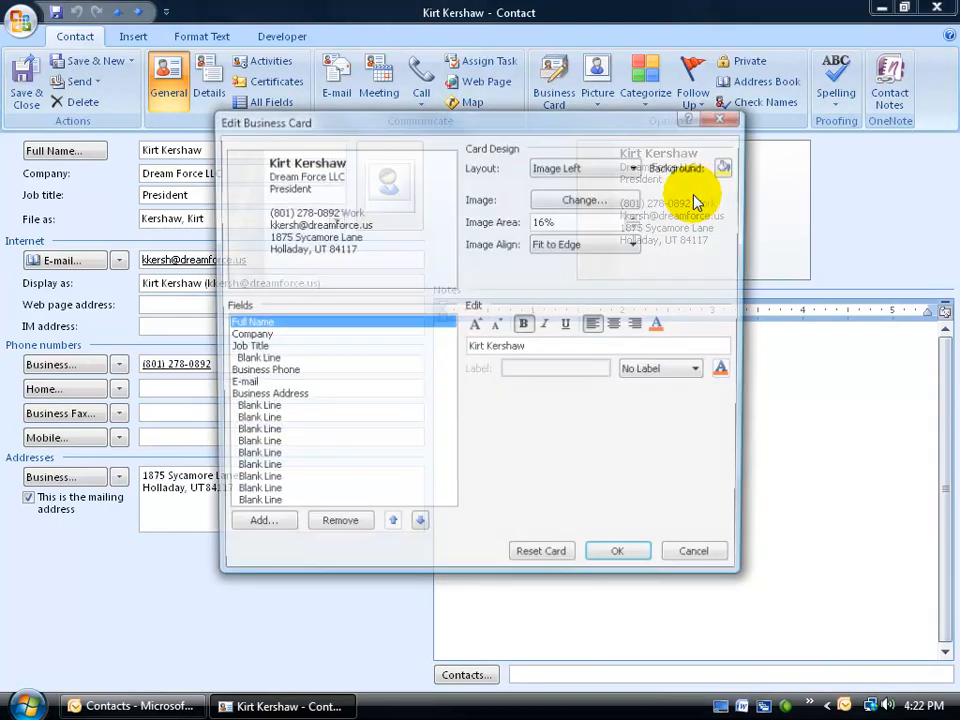
pyautogui.click(726, 122)
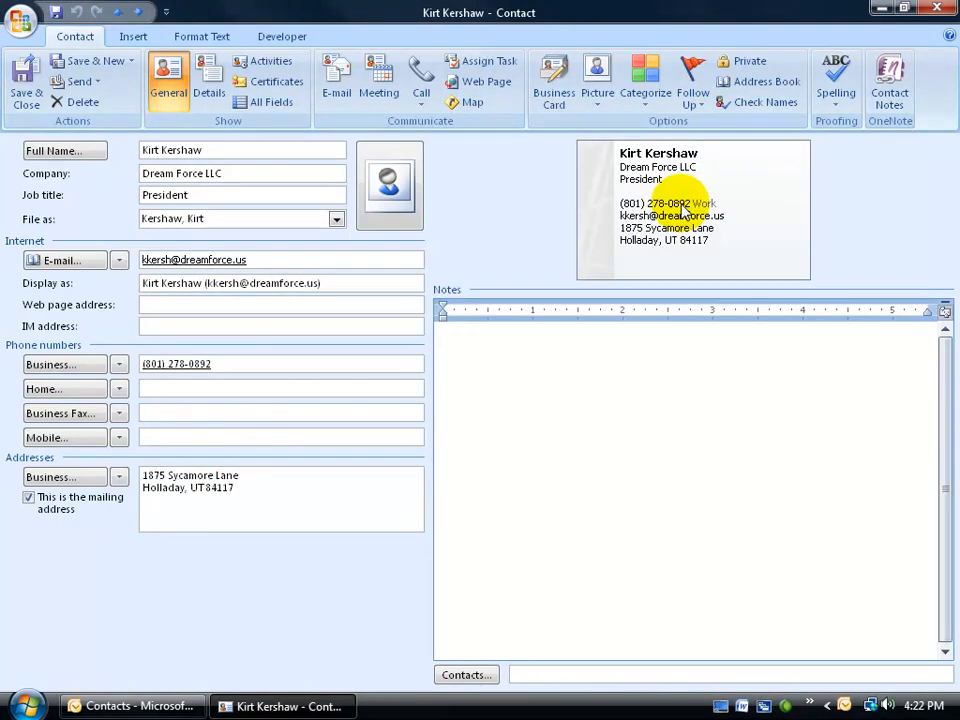
pyautogui.doubleClick(678, 197)
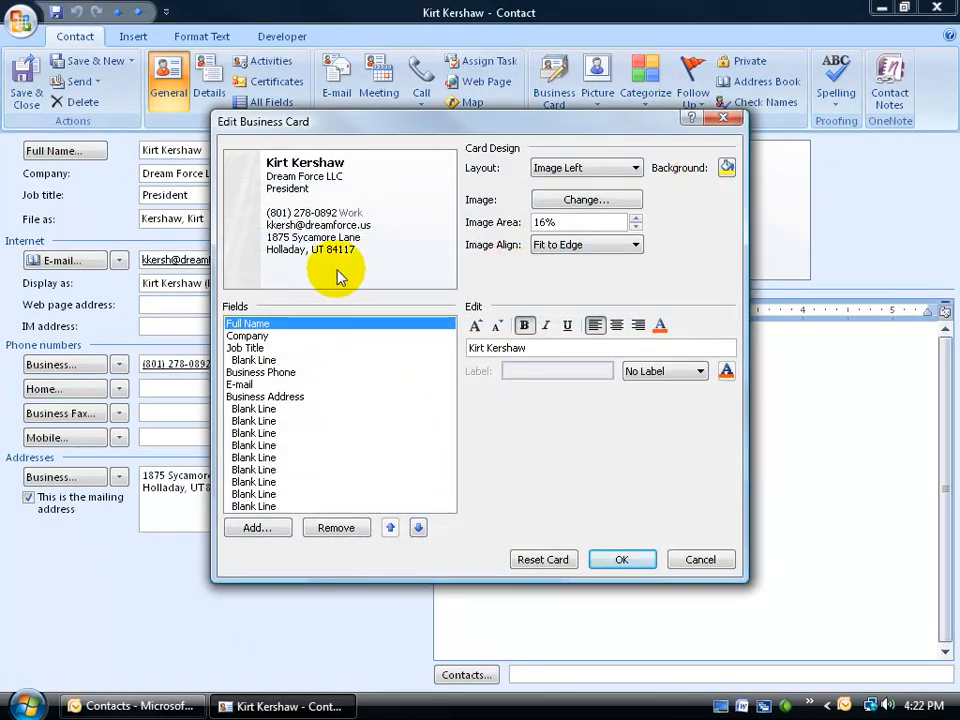
# Remove the Business Address field from the card and add it back beneath the blank line following the E-mail field.
pyautogui.click(300, 402)
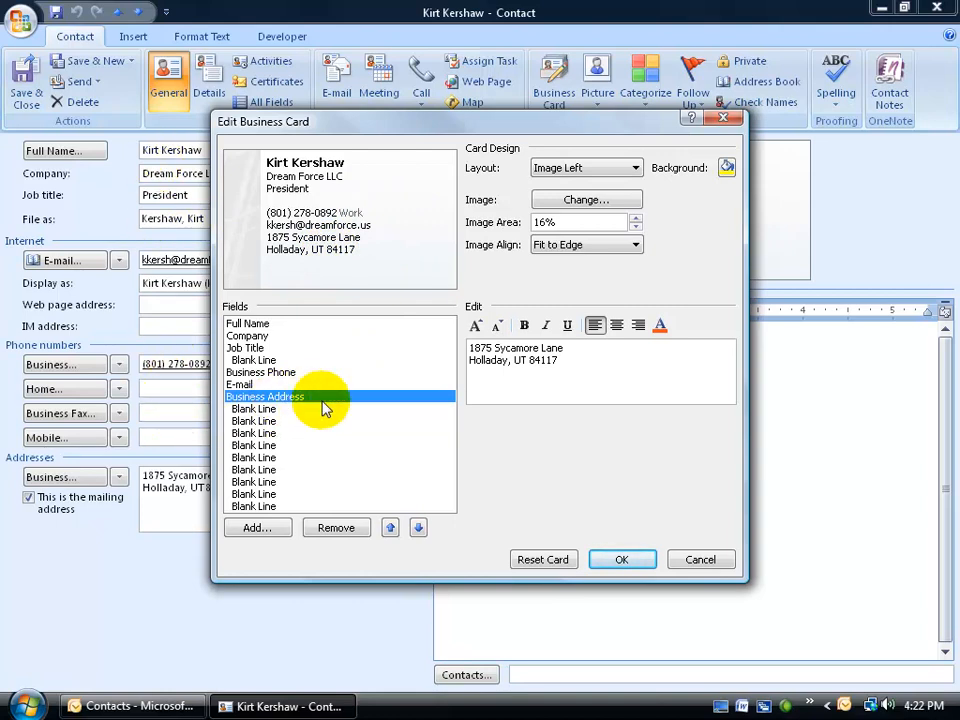
pyautogui.click(336, 527)
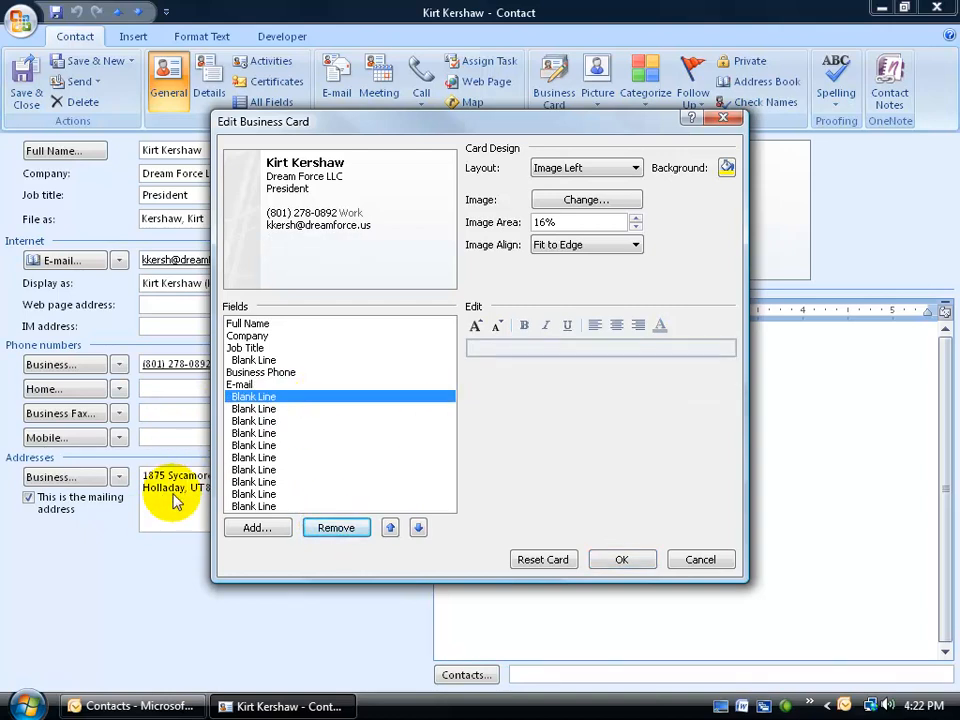
pyautogui.click(252, 528)
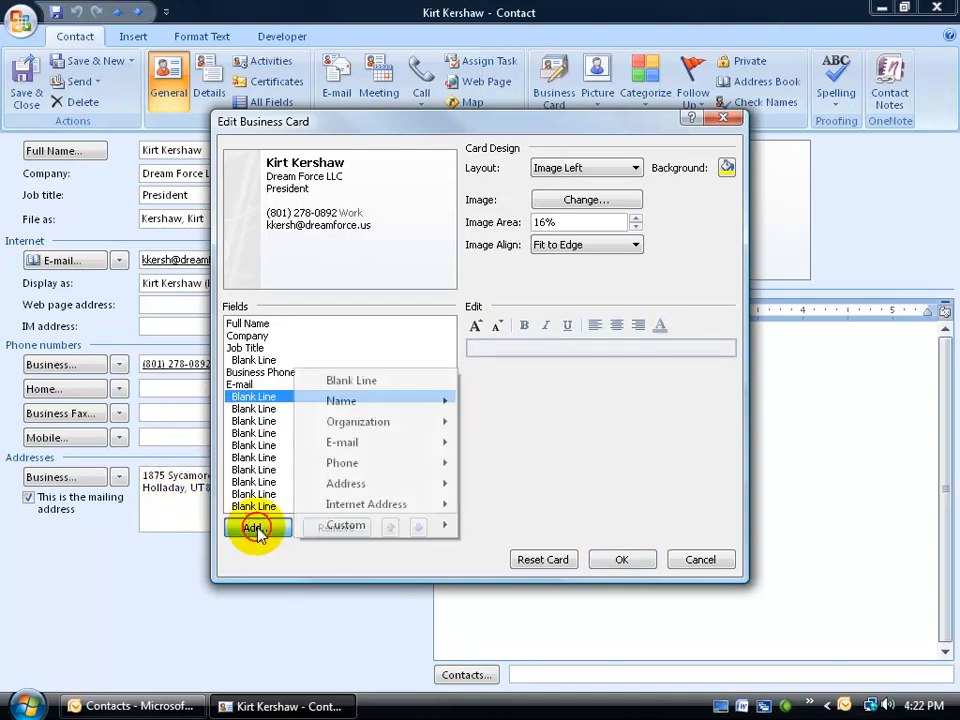
pyautogui.moveTo(354, 485)
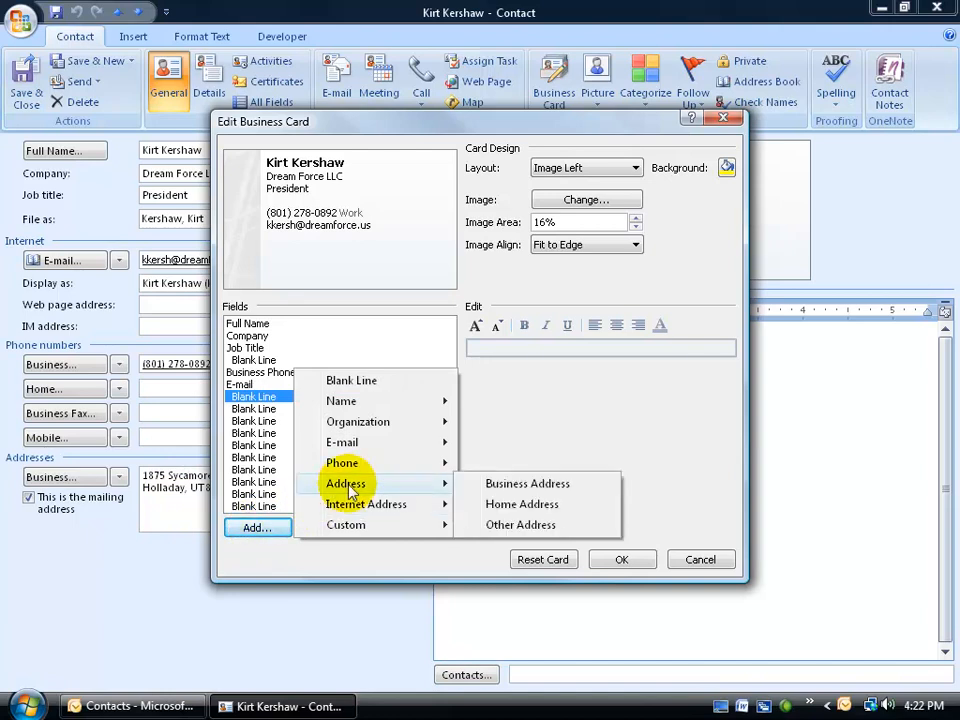
pyautogui.click(490, 485)
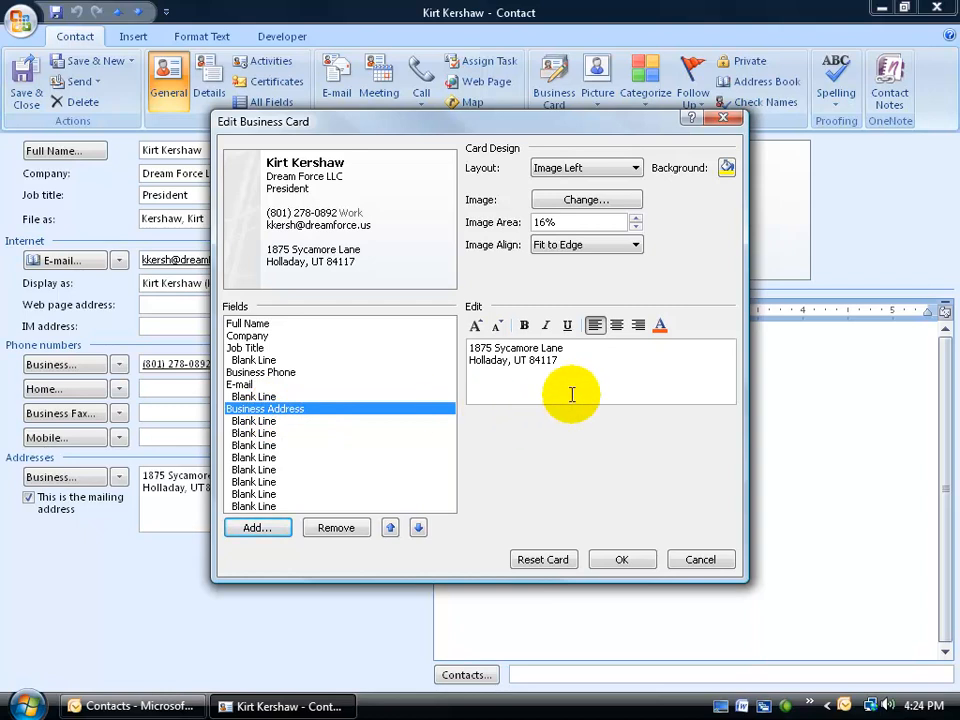
# Abbreviate "Lane" to "Ln." in the card's business address and apply the card changes.
pyautogui.click(552, 350)
pyautogui.press('BackSpace')
pyautogui.press('BackSpace')
pyautogui.press('BackSpace')
pyautogui.write('n.')
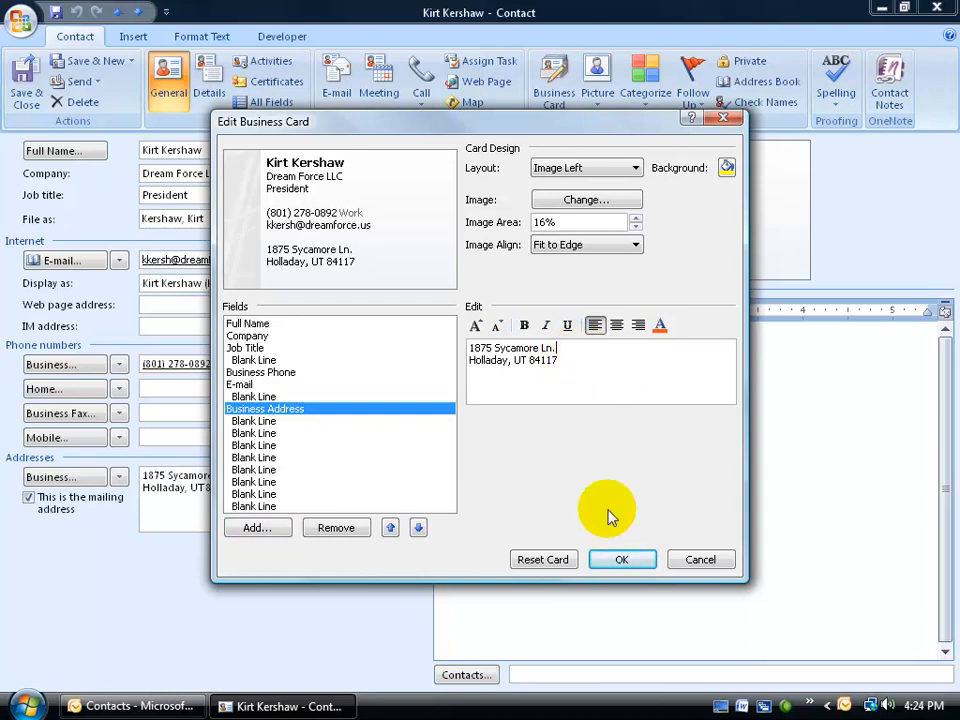
pyautogui.click(621, 561)
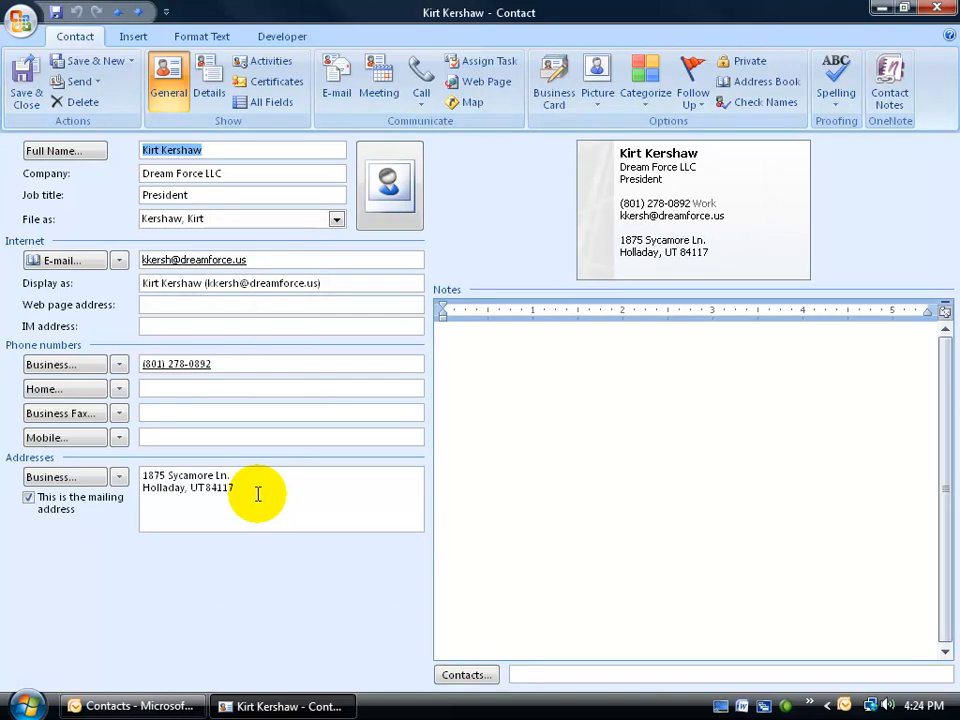
# Reopen the business card for editing and remove the blank line between Job Title and Business Phone.
pyautogui.doubleClick(707, 208)
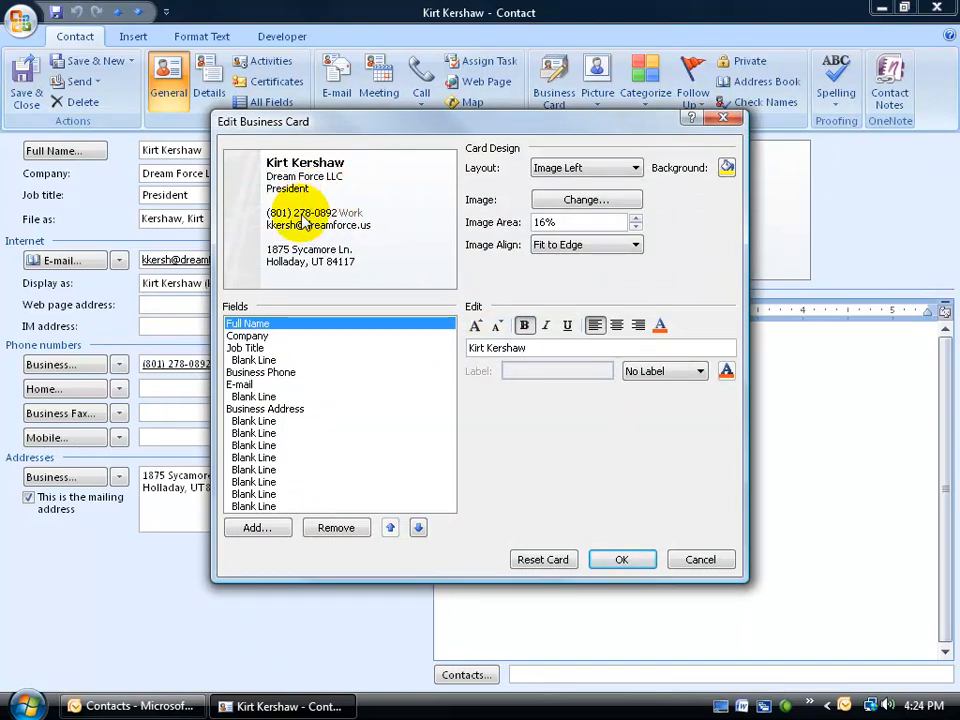
pyautogui.click(250, 361)
pyautogui.click(336, 527)
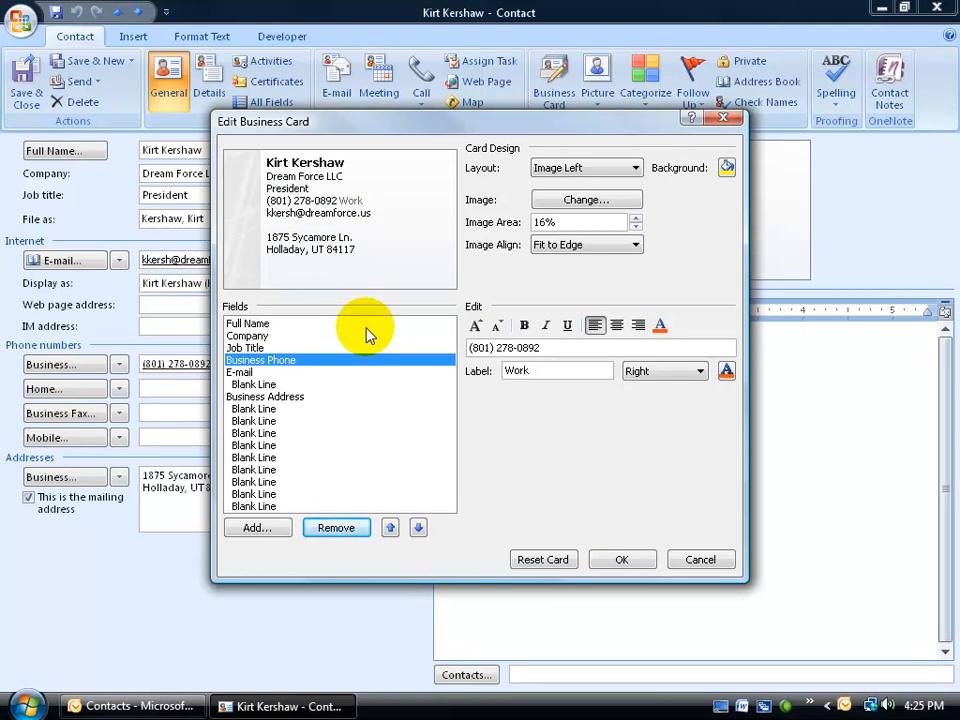
# Move one of the blank lines below Business Address up until it sits between Job Title and Business Phone.
pyautogui.click(258, 421)
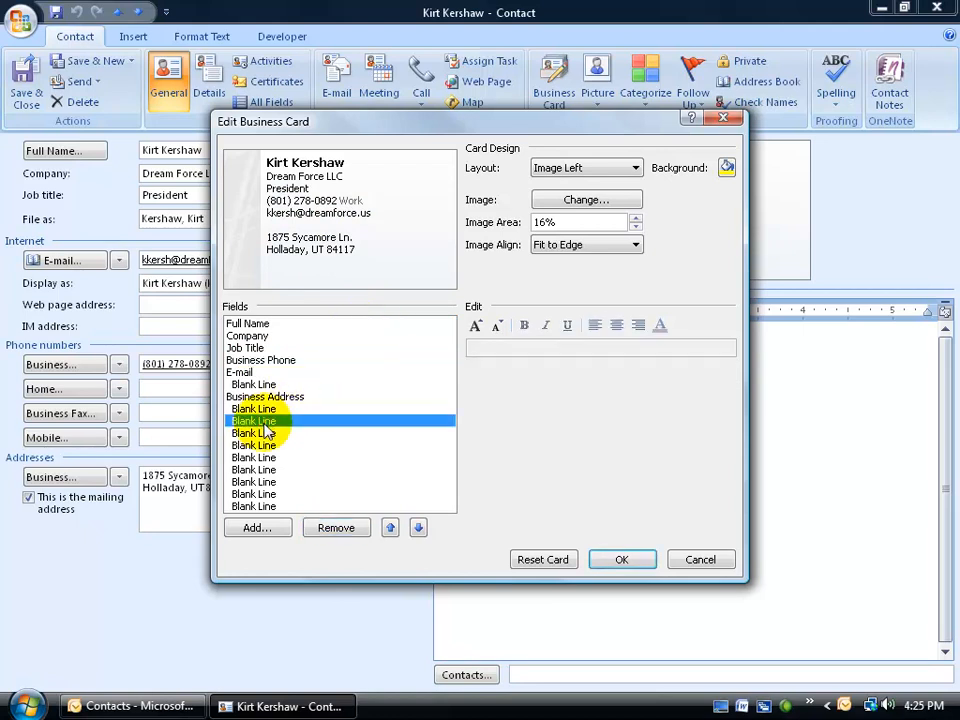
pyautogui.click(390, 527)
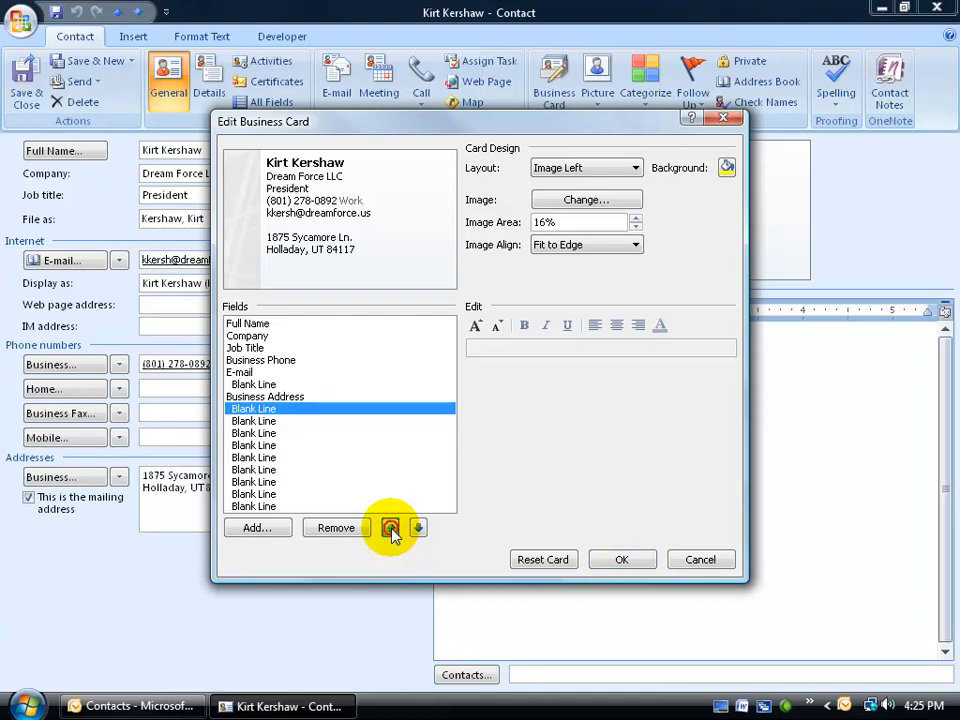
pyautogui.click(390, 527)
pyautogui.click(390, 527)
pyautogui.click(390, 527)
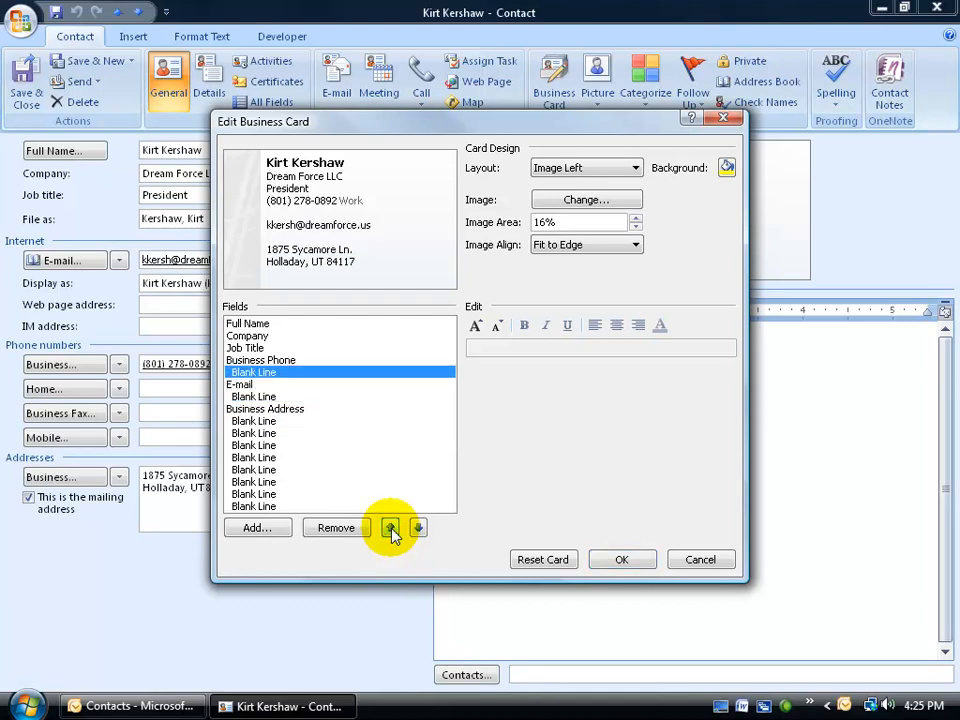
pyautogui.click(390, 527)
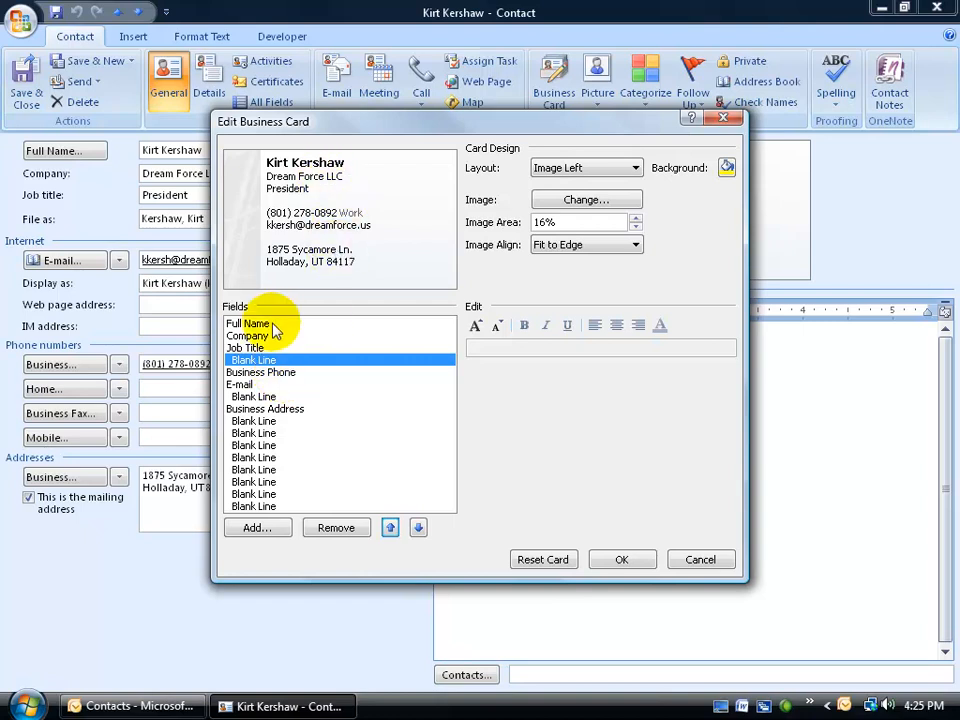
# Format the Job Title field's text on the card in italic and red.
pyautogui.click(245, 347)
pyautogui.moveTo(544, 347); pyautogui.dragTo(448, 349)
pyautogui.click(545, 326)
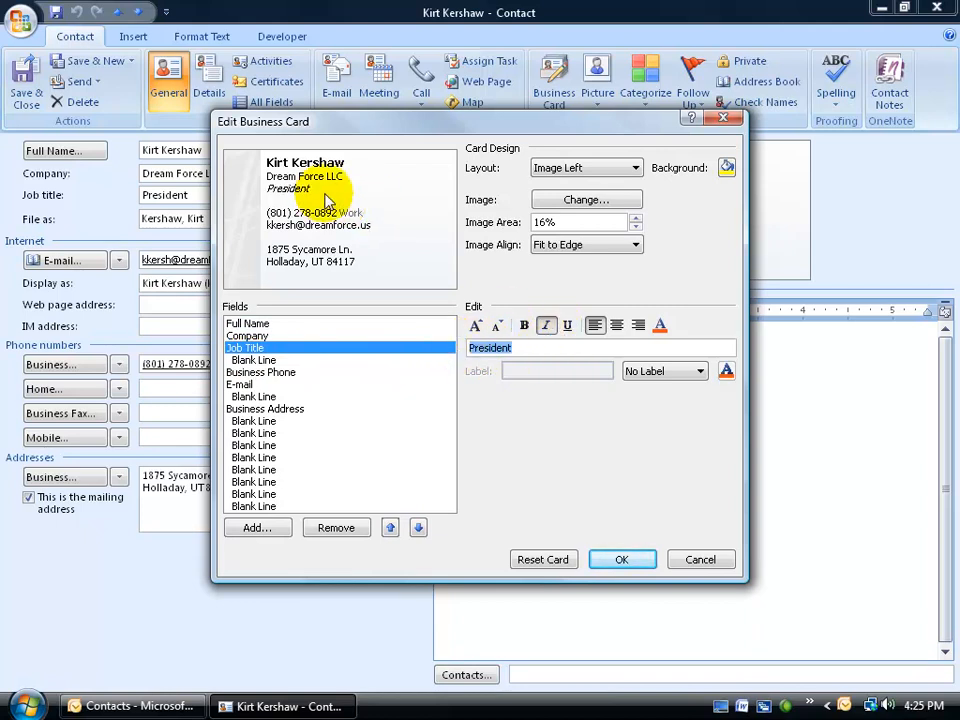
pyautogui.click(659, 325)
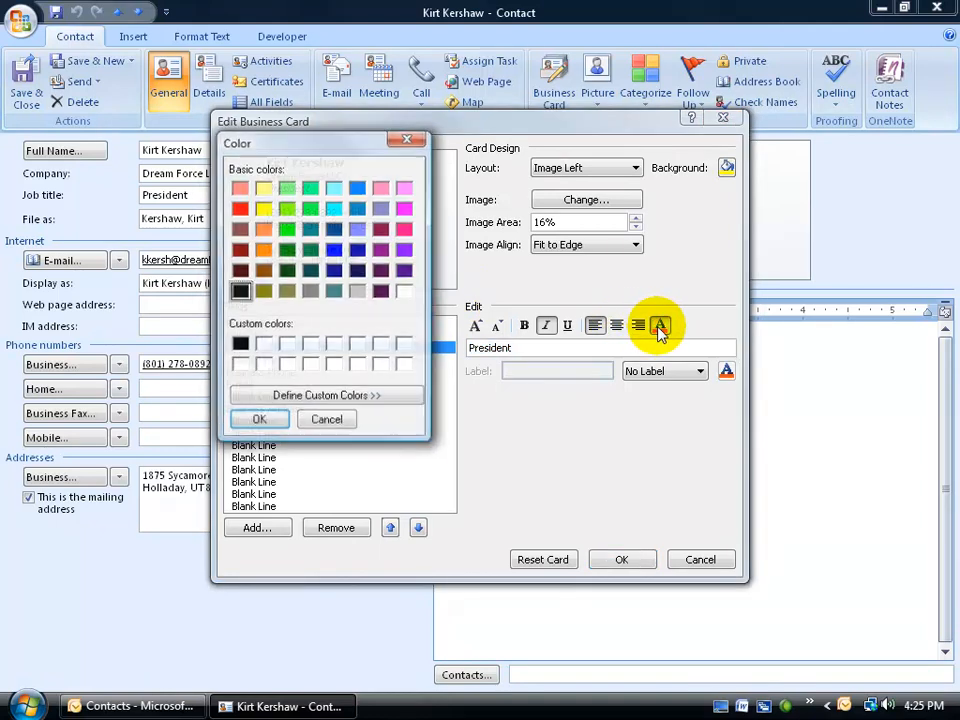
pyautogui.click(240, 209)
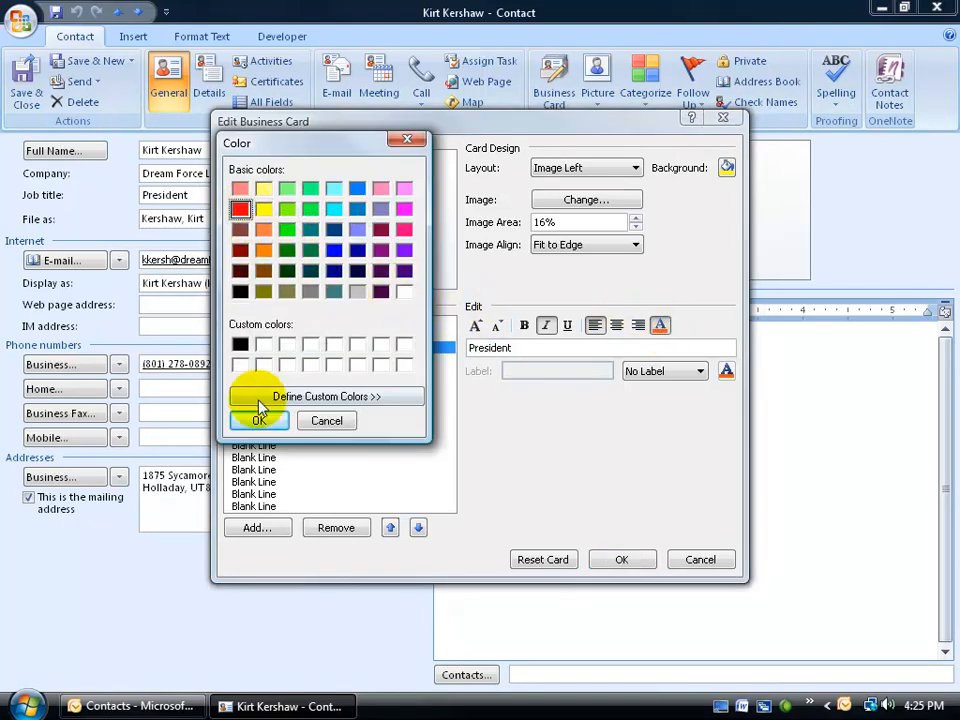
pyautogui.click(274, 421)
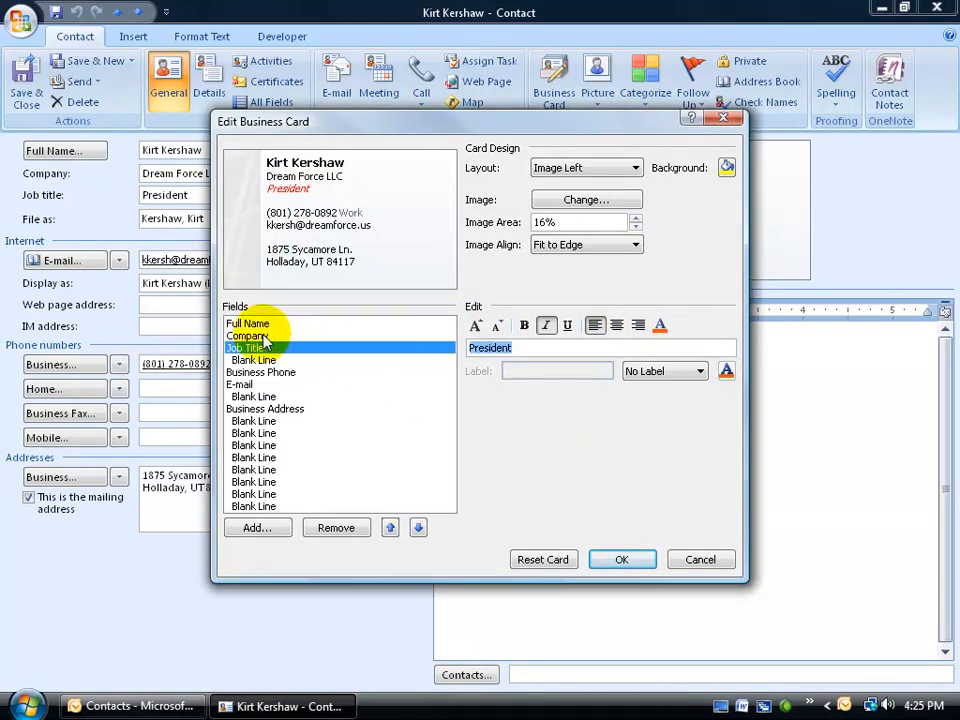
# Change the Company field's text color on the card to dark blue.
pyautogui.click(268, 336)
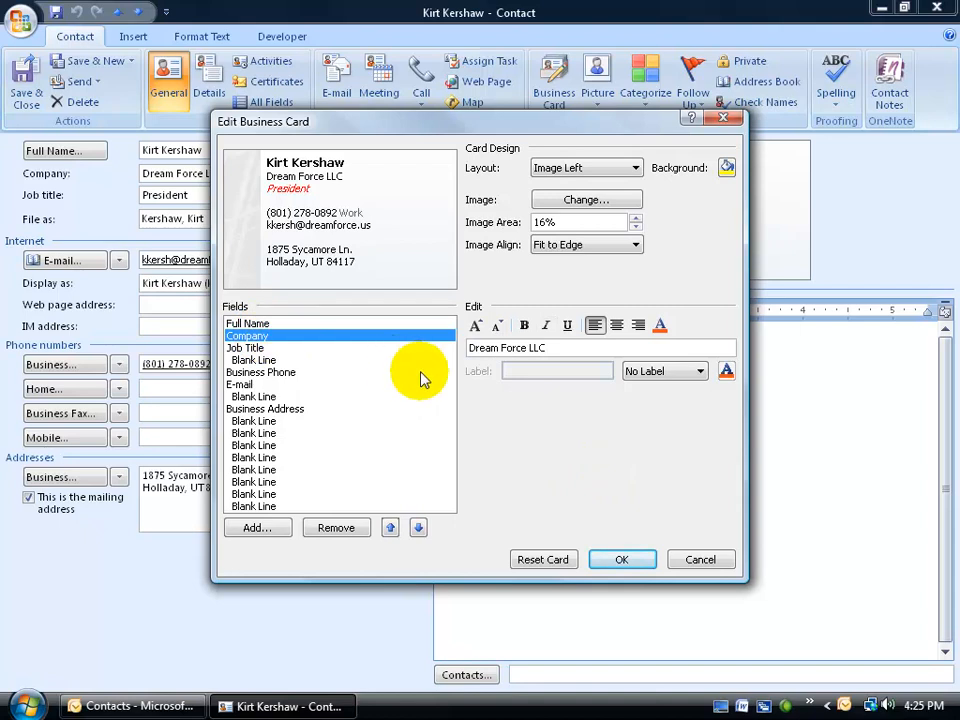
pyautogui.click(659, 325)
pyautogui.click(333, 270)
pyautogui.click(285, 420)
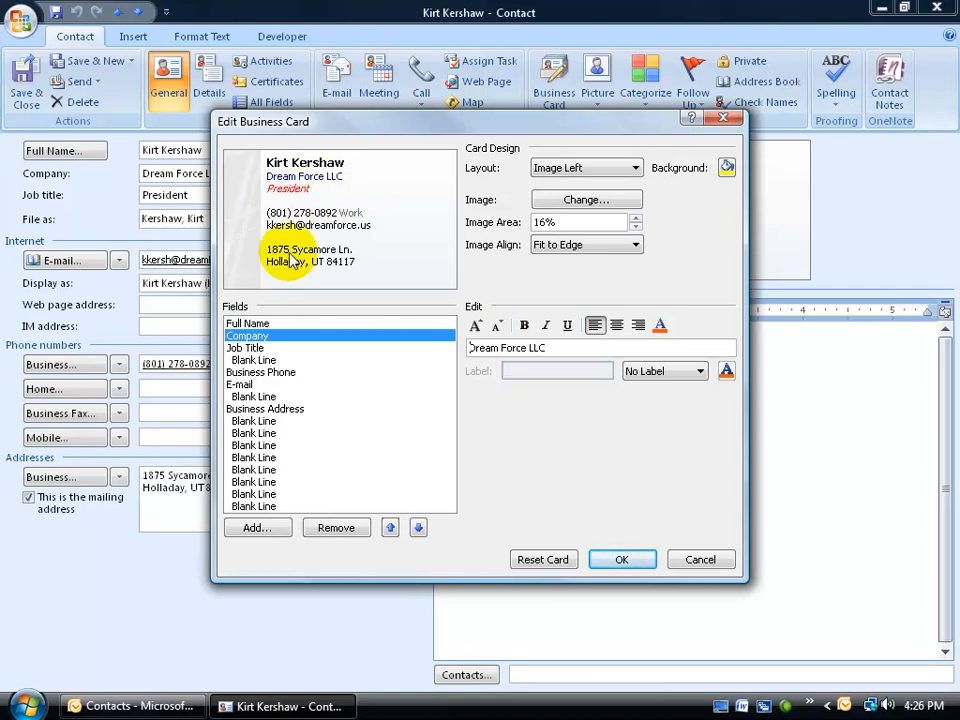
# Add the label "Title:" to the Job Title field, using the Left label position.
pyautogui.click(250, 347)
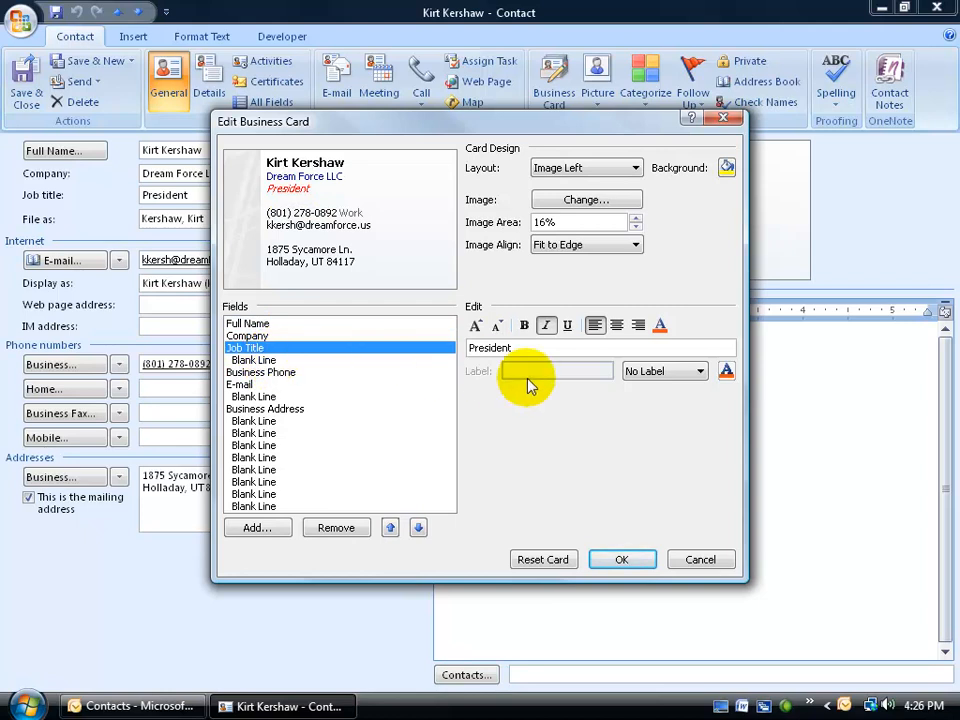
pyautogui.click(700, 371)
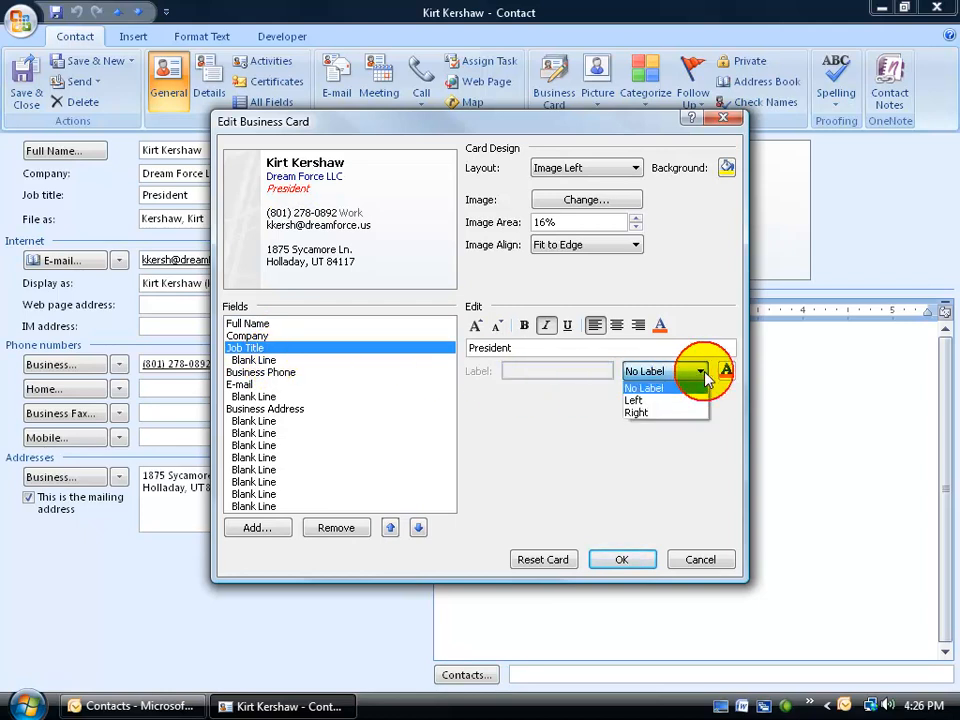
pyautogui.click(675, 400)
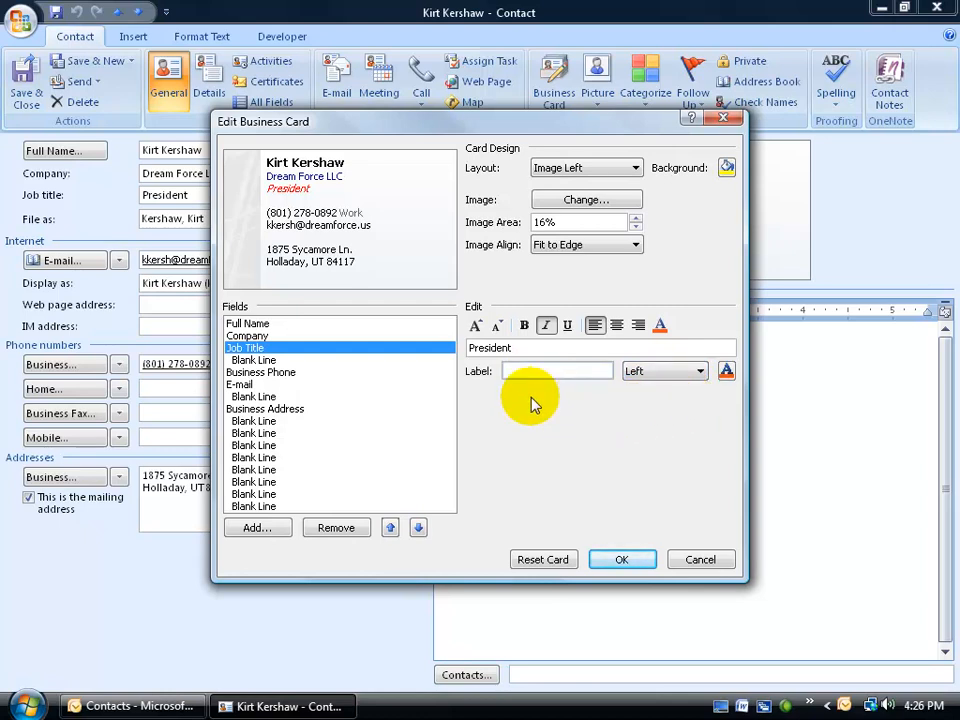
pyautogui.click(526, 370)
pyautogui.write('Title:')
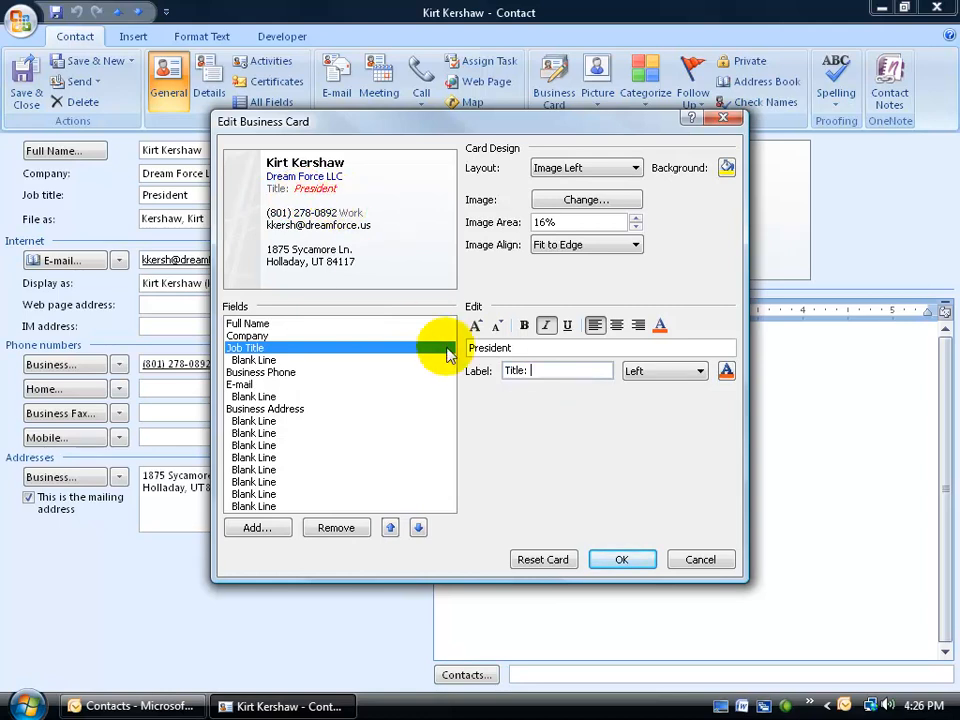
# Color the Job Title field's "Title:" label red.
pyautogui.moveTo(551, 371); pyautogui.dragTo(489, 369)
pyautogui.click(726, 371)
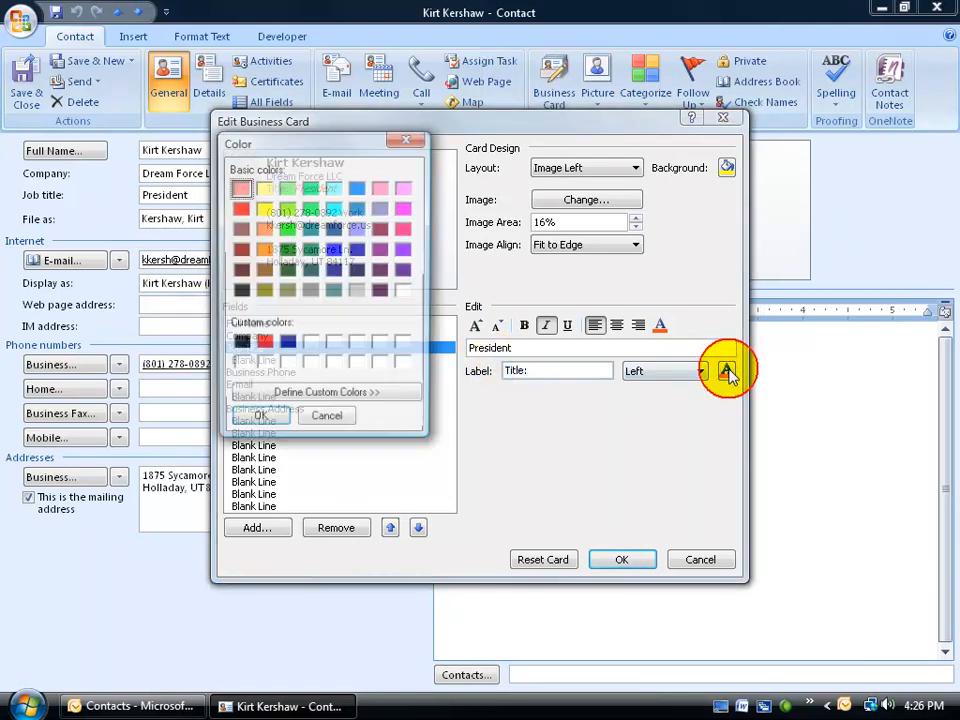
pyautogui.click(241, 209)
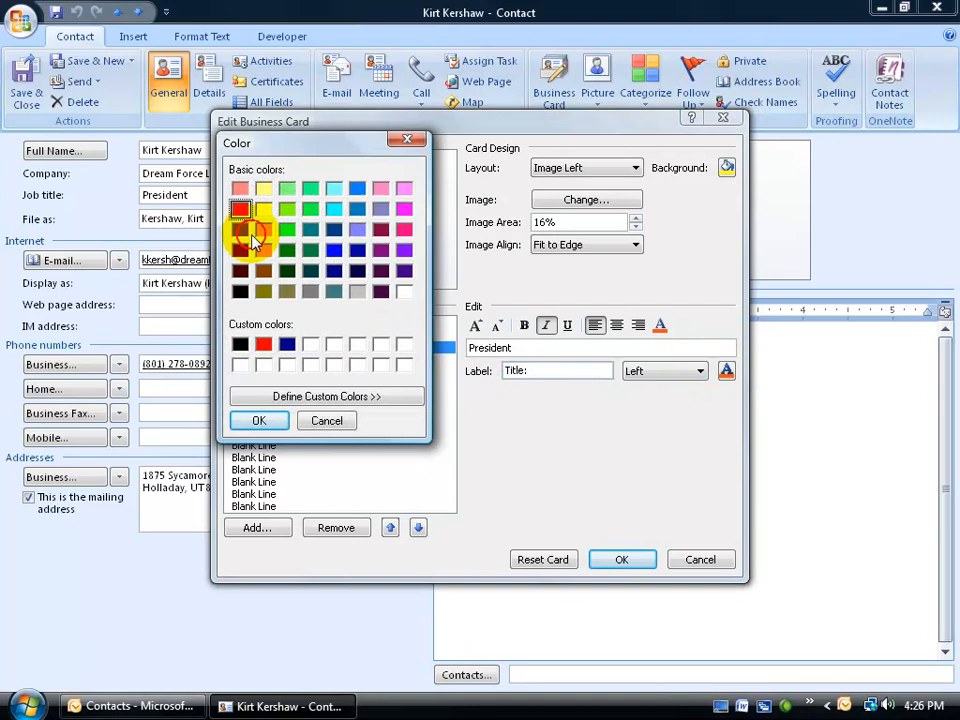
pyautogui.click(258, 420)
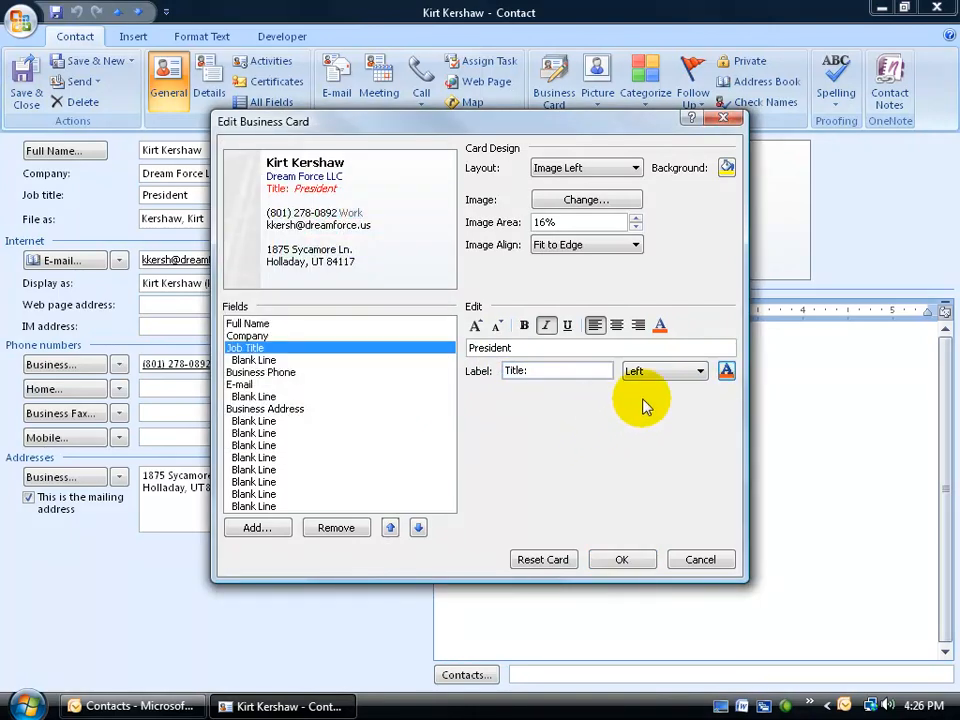
# Try the Right label position for the Job Title field, and set it to No Label to remove the label.
pyautogui.click(698, 371)
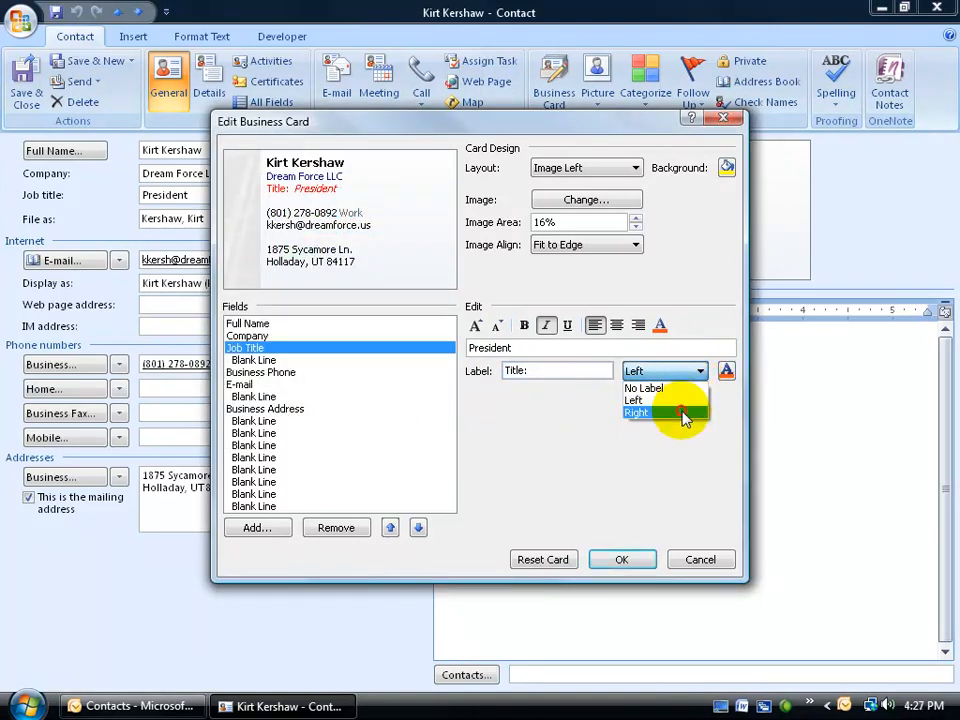
pyautogui.click(684, 414)
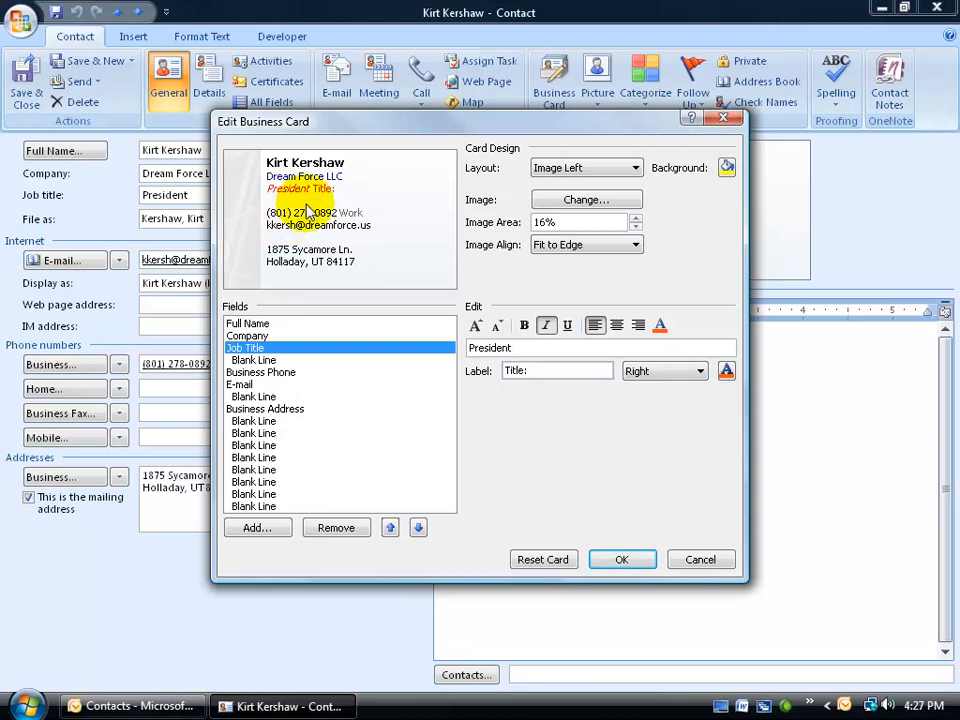
pyautogui.click(682, 371)
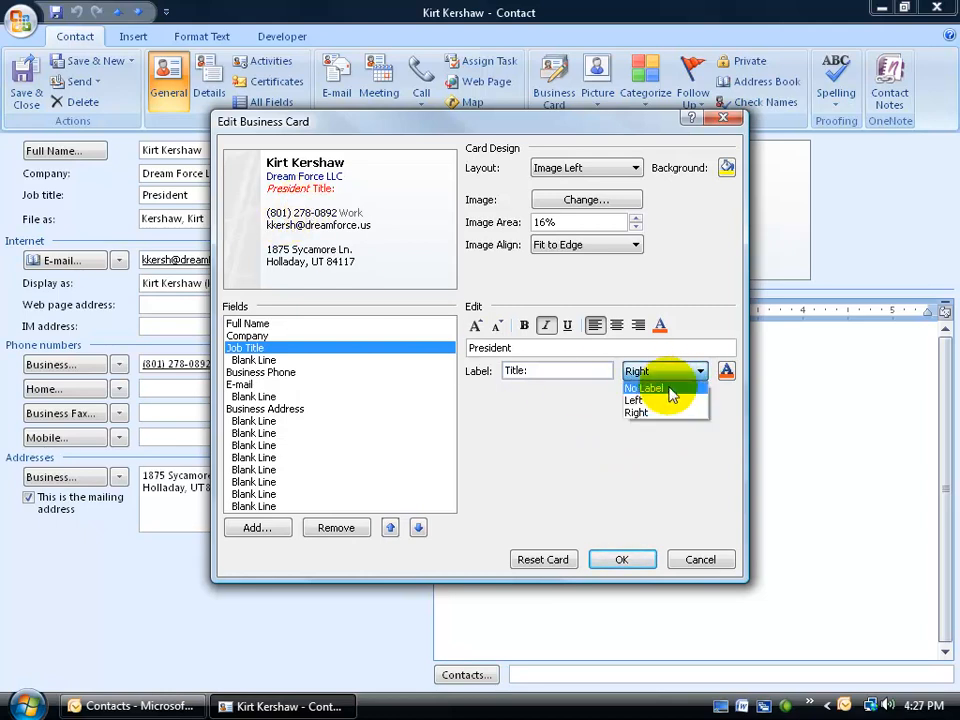
pyautogui.click(668, 388)
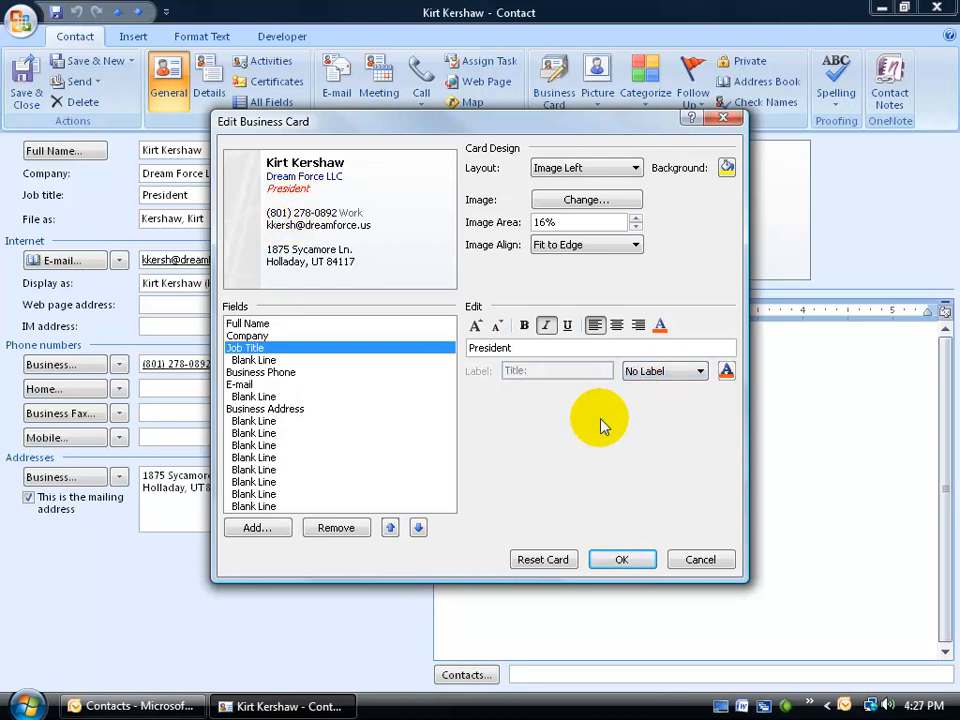
# Replace the card's image with the Books PNG picture from the Exercise folder on the Desktop.
pyautogui.click(583, 203)
pyautogui.click(280, 288)
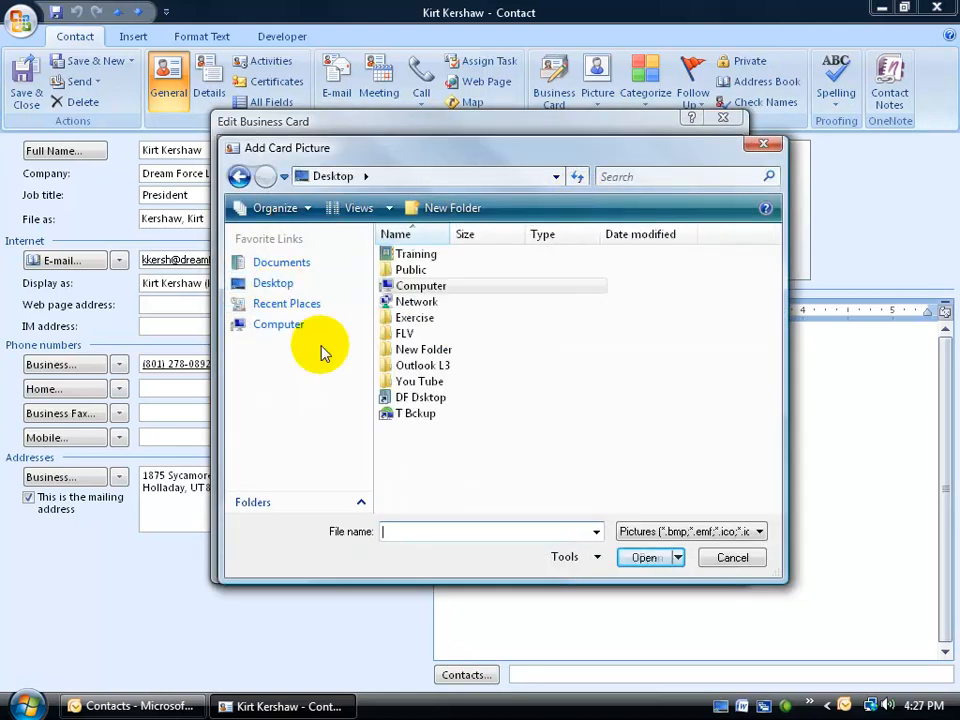
pyautogui.doubleClick(413, 318)
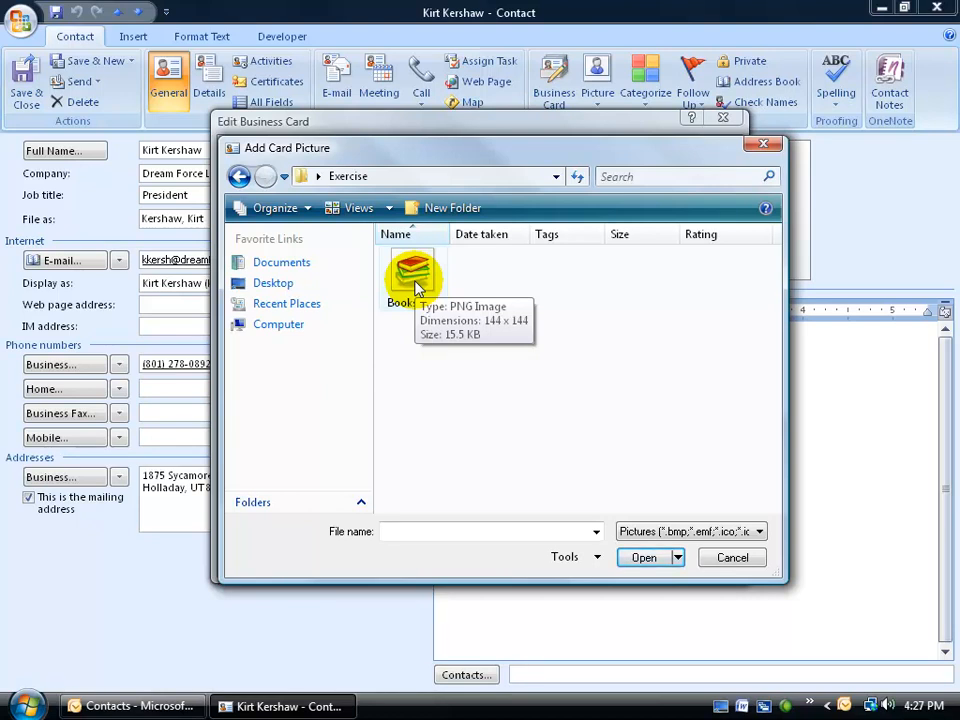
pyautogui.doubleClick(415, 288)
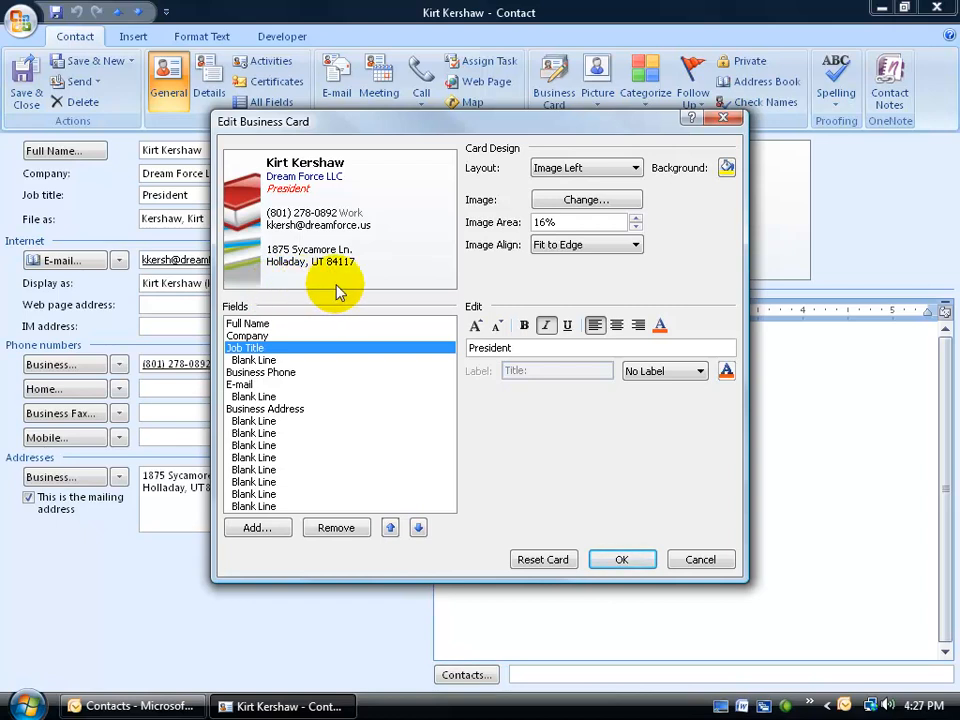
# Try the Top Right image alignment on the card and restore it to Fit to Edge.
pyautogui.click(636, 245)
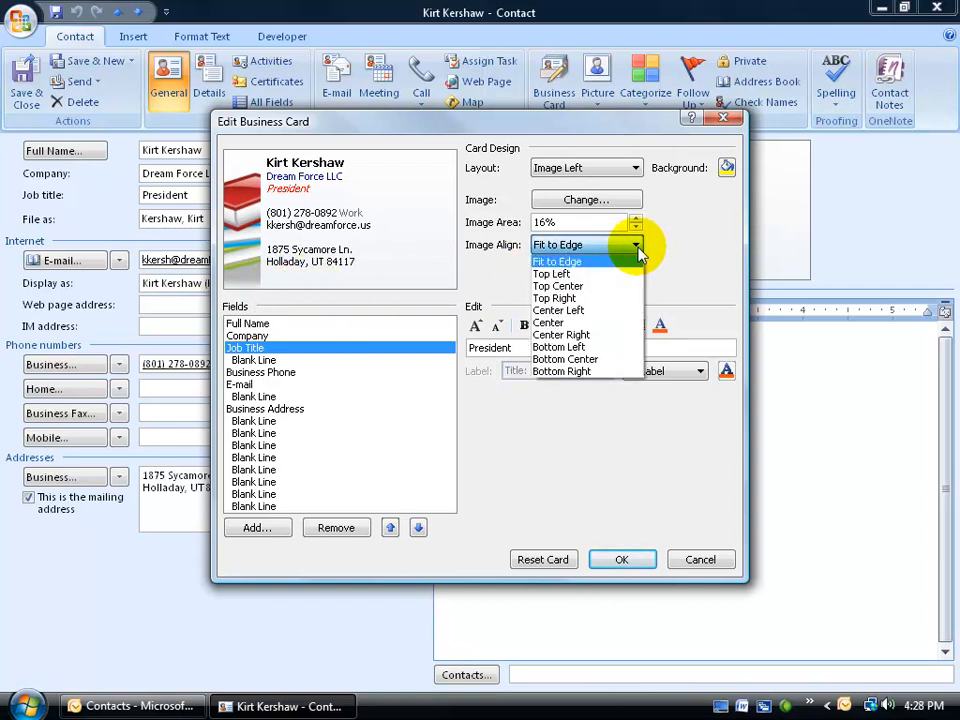
pyautogui.click(604, 299)
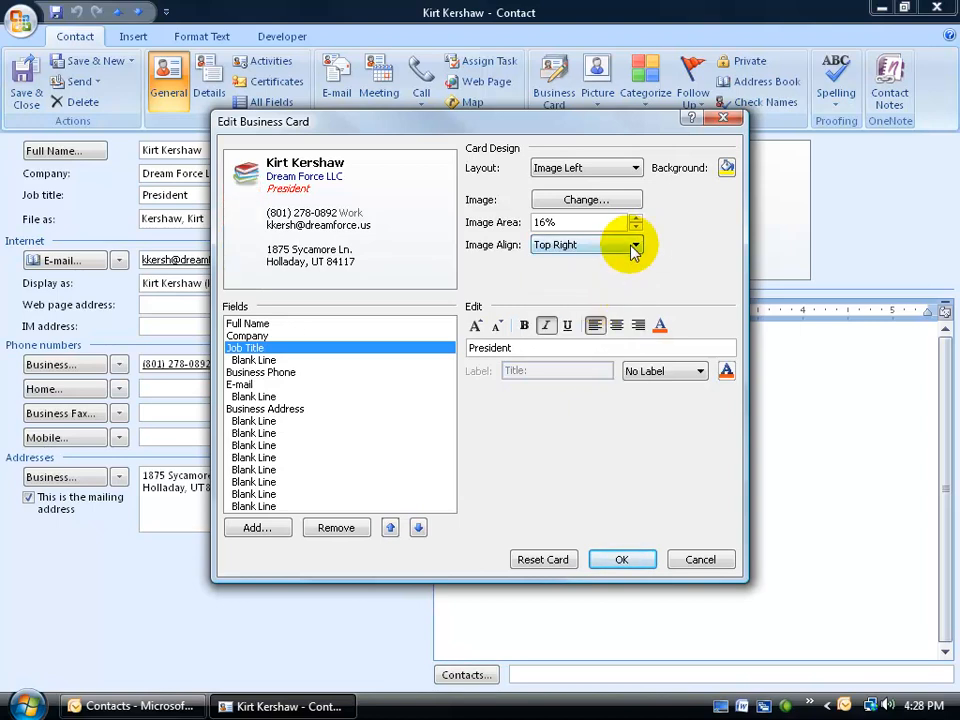
pyautogui.click(632, 247)
pyautogui.click(623, 263)
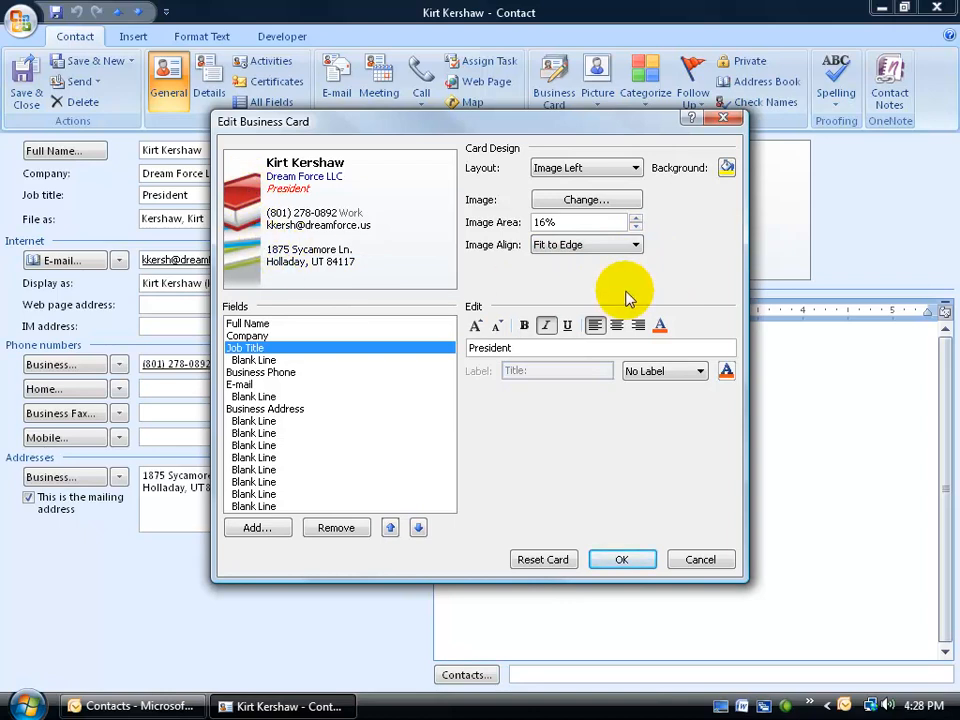
# Set the business card's background color to yellow, and save and close the contact with the new design.
pyautogui.click(726, 168)
pyautogui.click(263, 209)
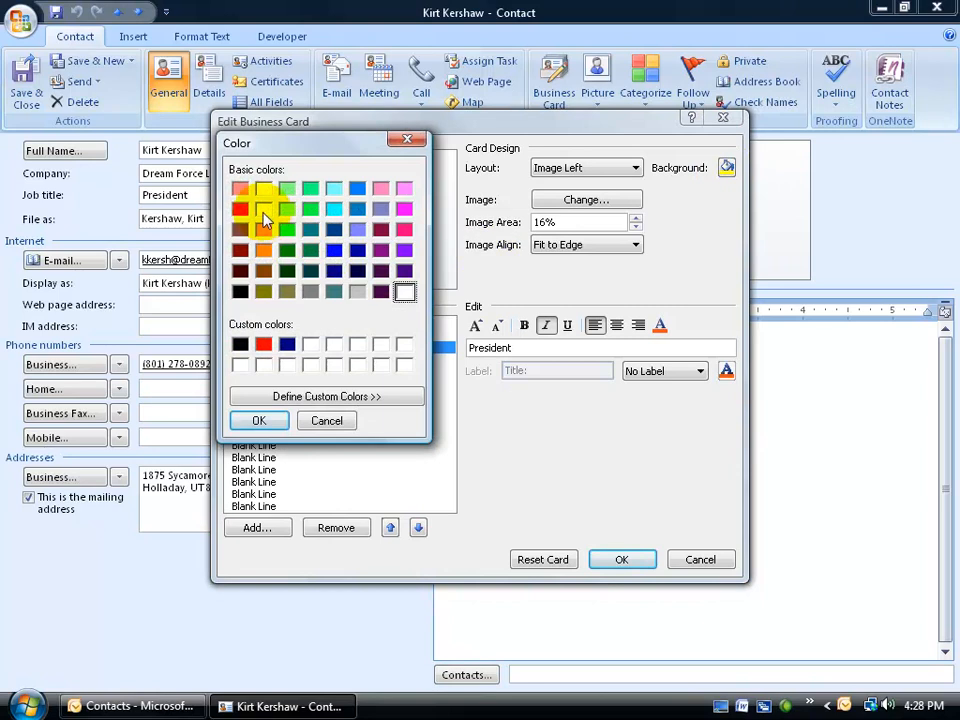
pyautogui.click(262, 421)
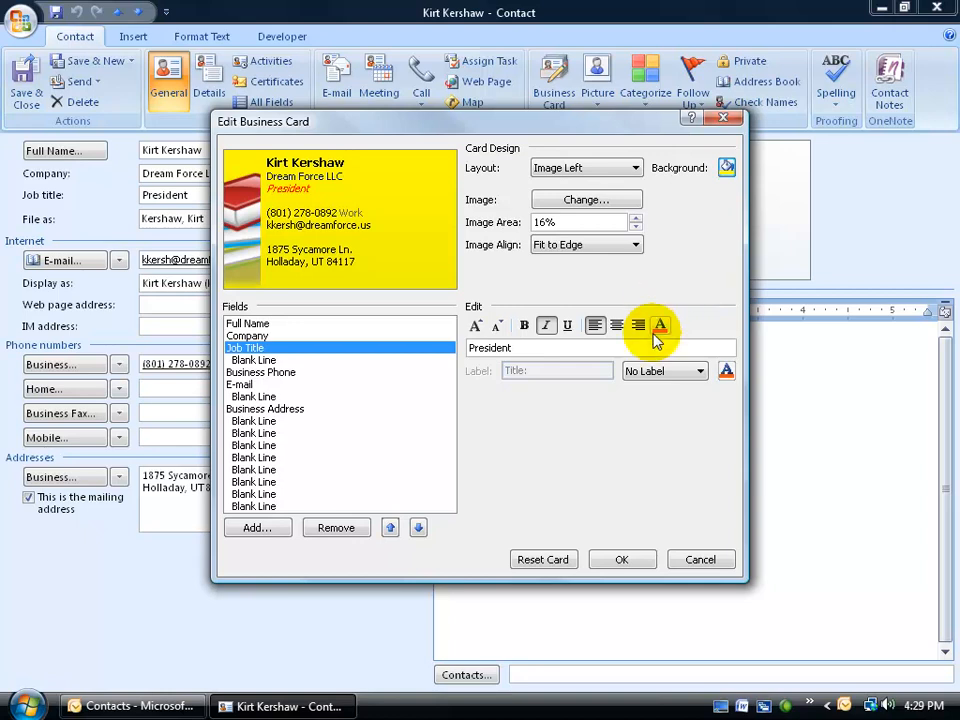
pyautogui.click(621, 559)
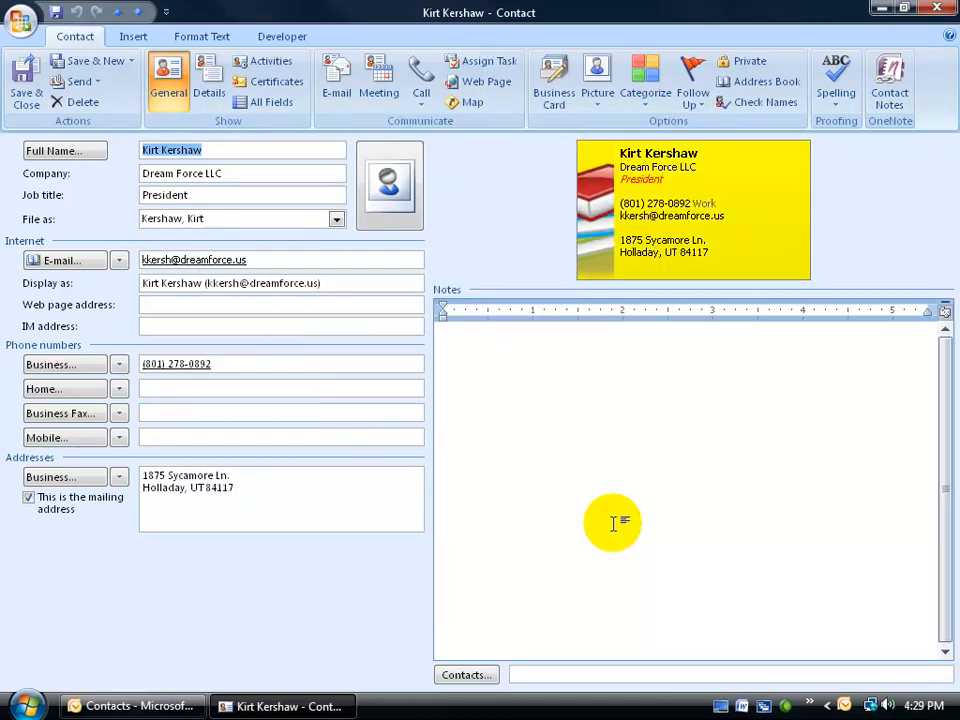
pyautogui.click(27, 82)
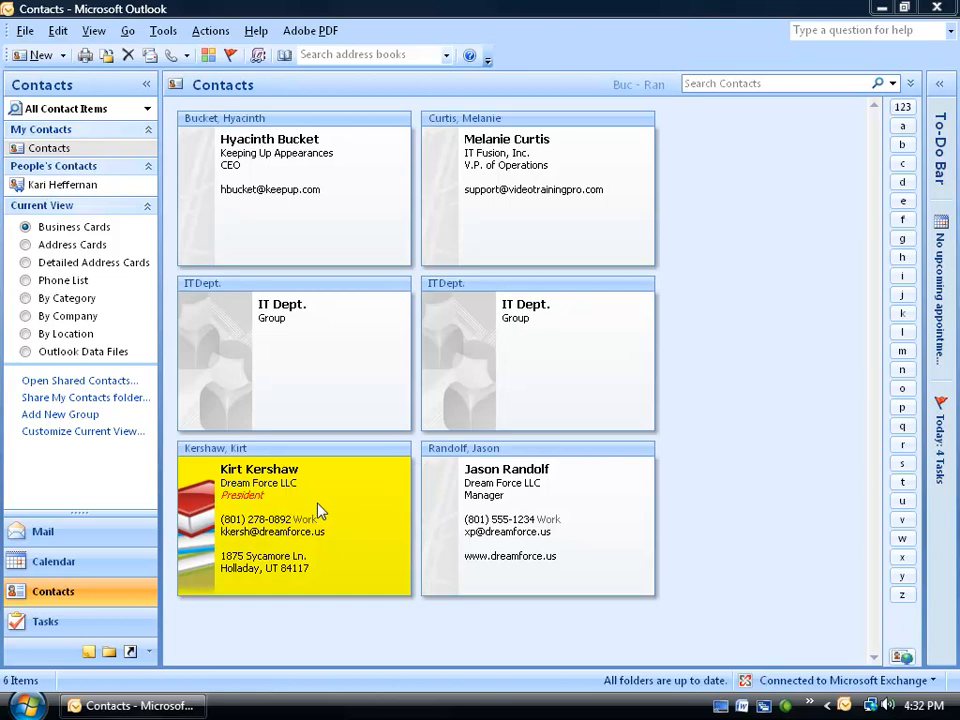
pyautogui.rightClick(286, 492)
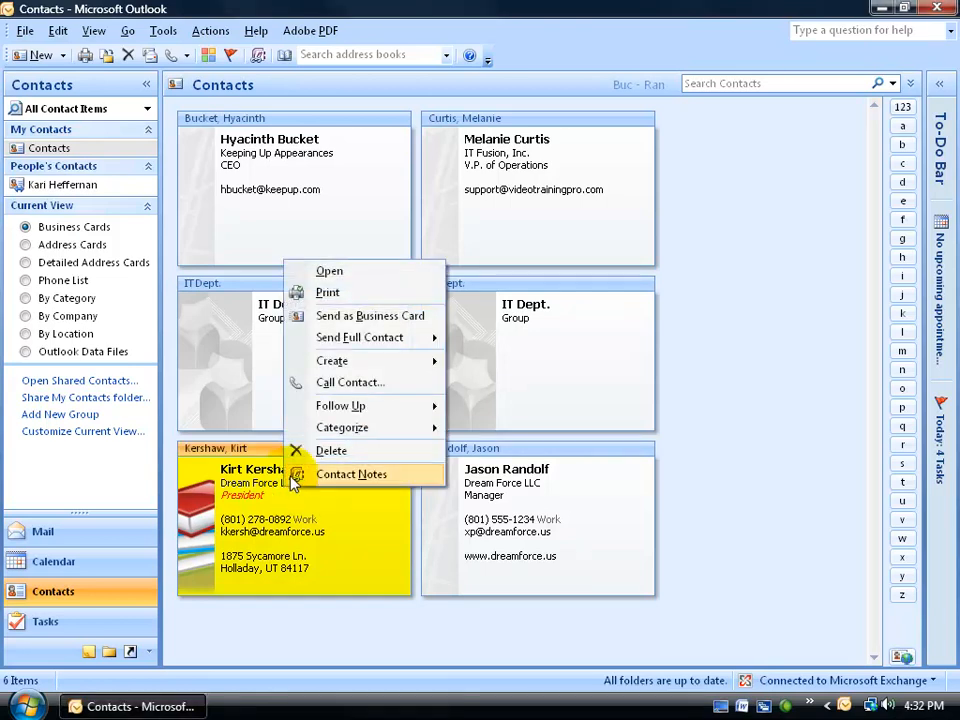
pyautogui.moveTo(353, 345)
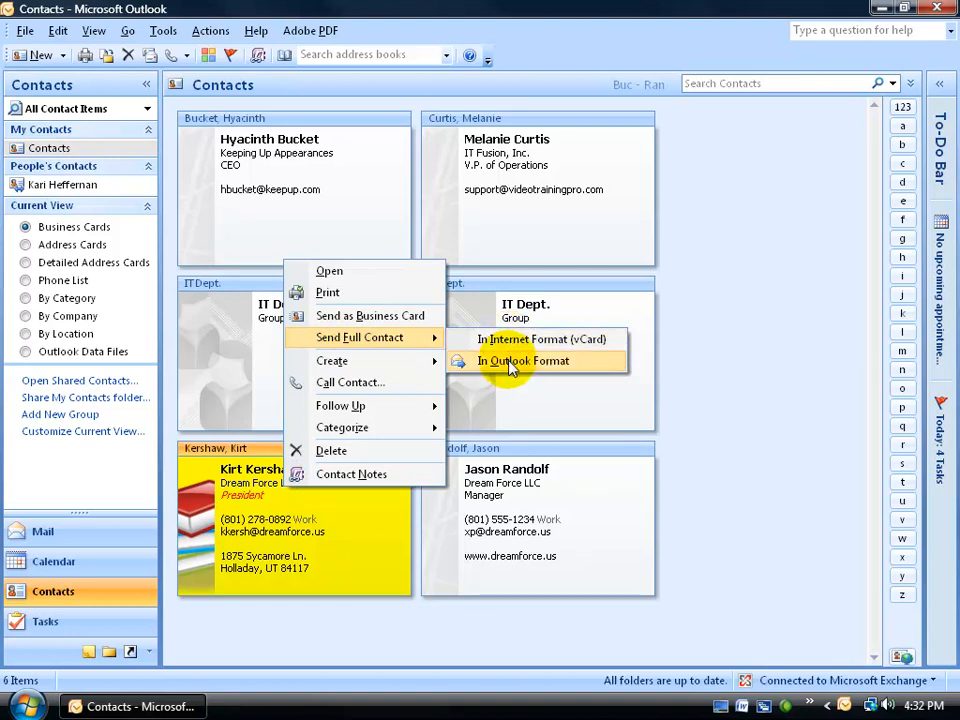
pyautogui.click(325, 517)
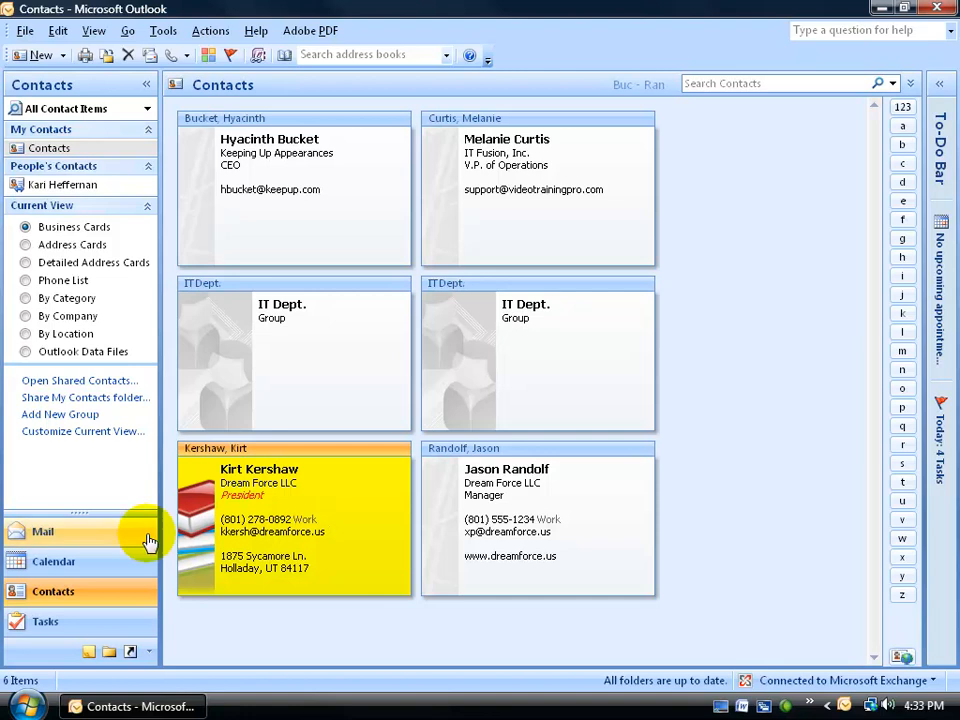
# Save the contact card attached to the Inbox message received Thu 6/11/2009 3:38 PM, close the message and return to Contacts.
pyautogui.click(112, 536)
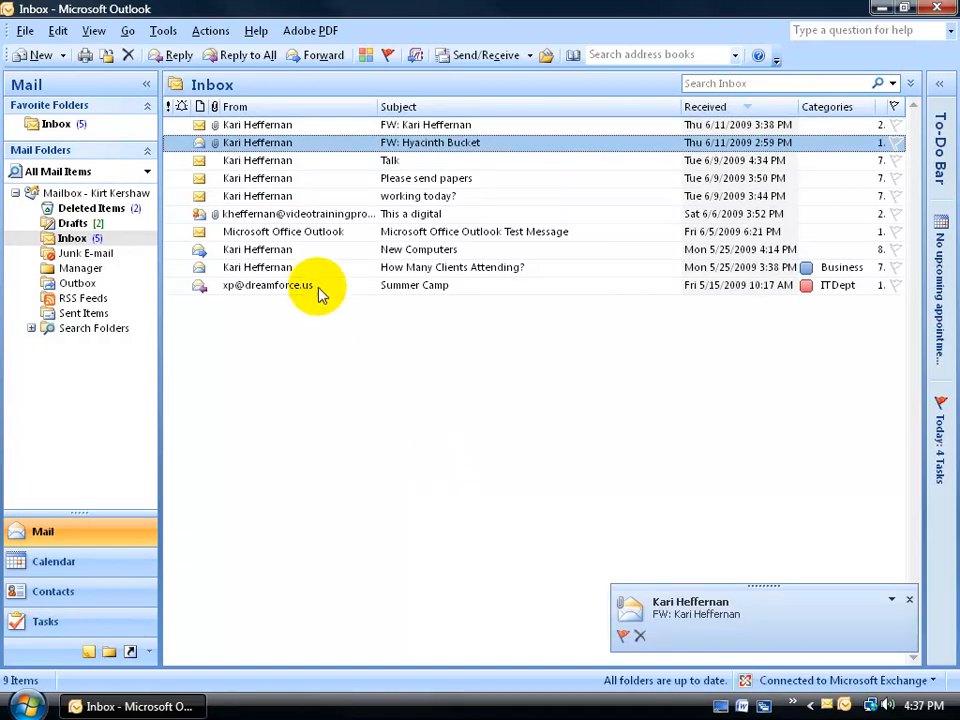
pyautogui.doubleClick(289, 125)
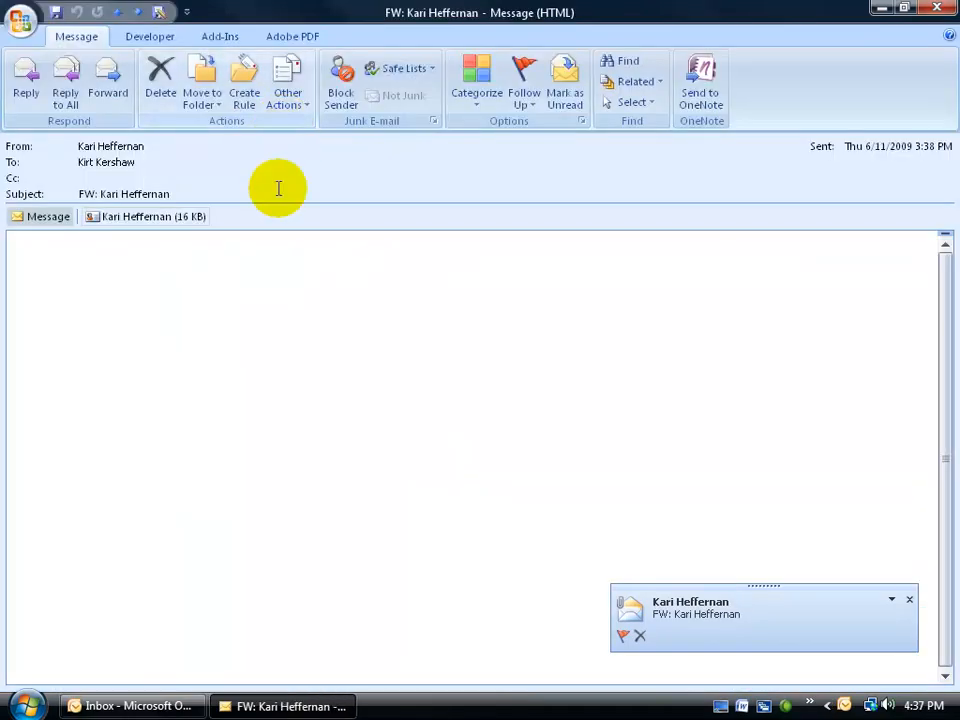
pyautogui.doubleClick(114, 226)
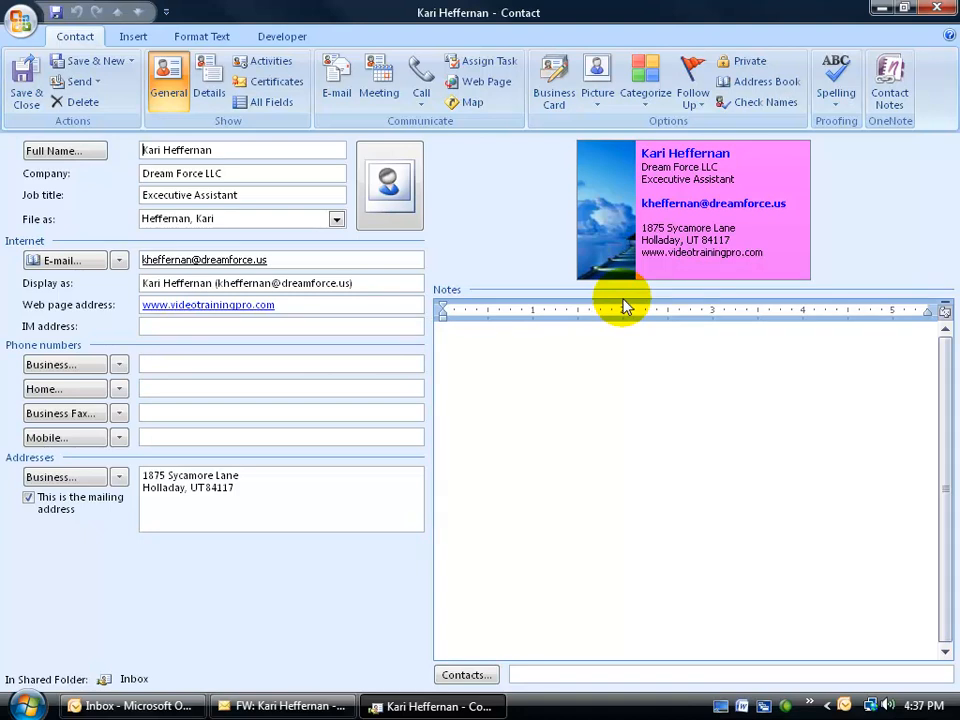
pyautogui.click(25, 96)
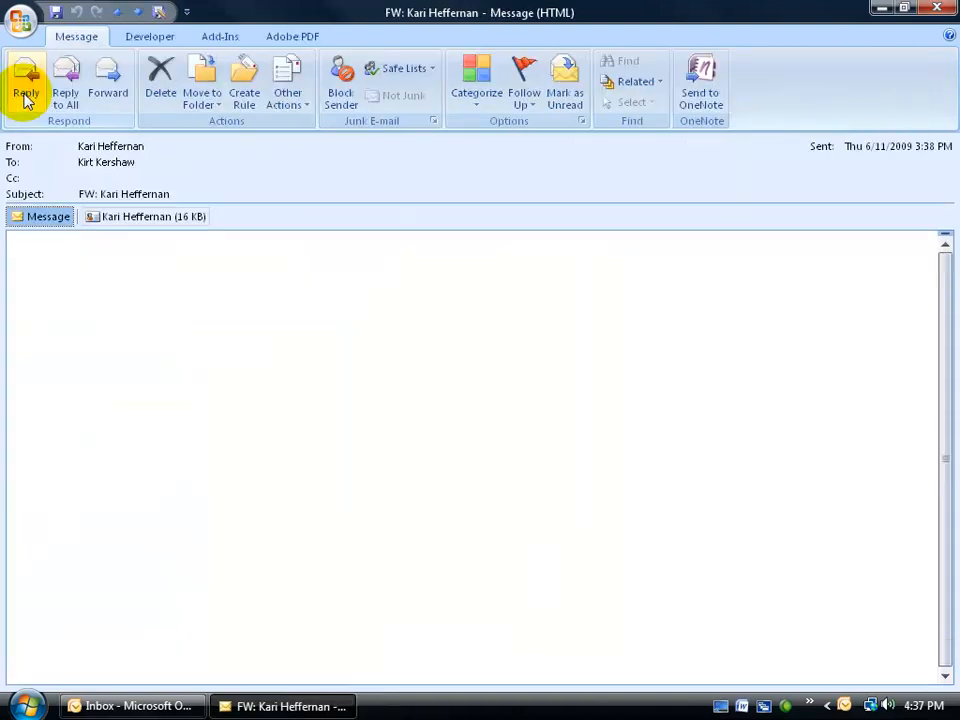
pyautogui.click(935, 9)
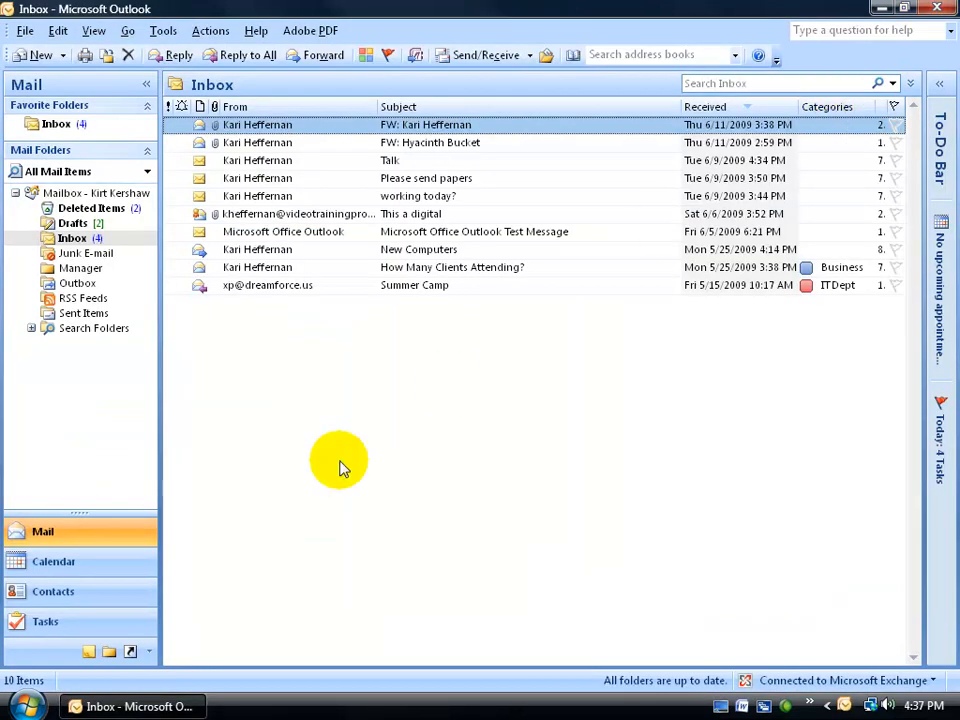
pyautogui.click(128, 596)
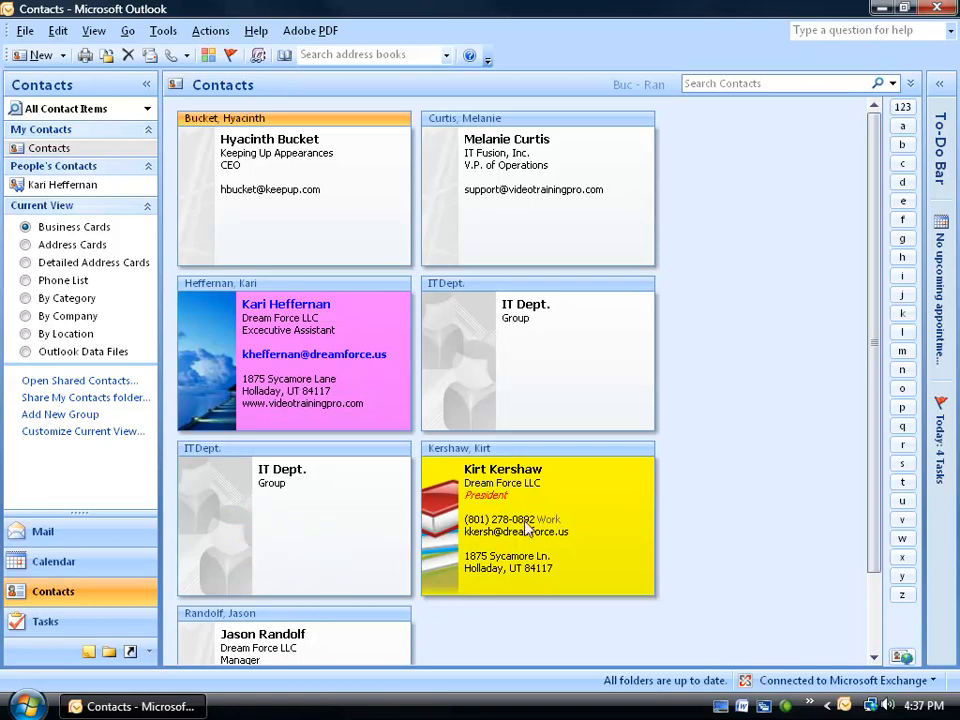